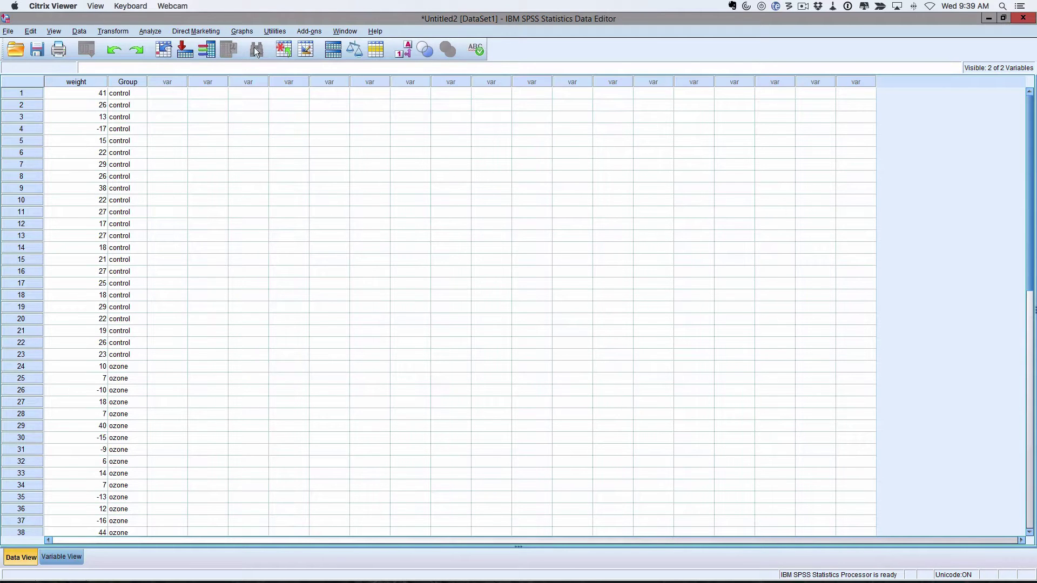
- Open the Descriptives dialog via Analyze > Descriptive Statistics
click(147, 32)
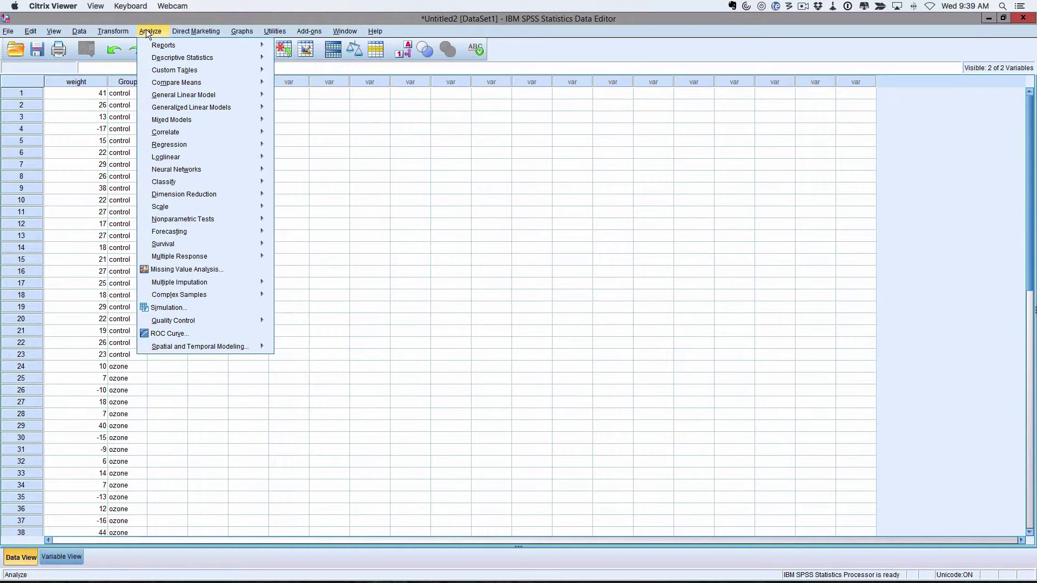
mouse_move(154, 60)
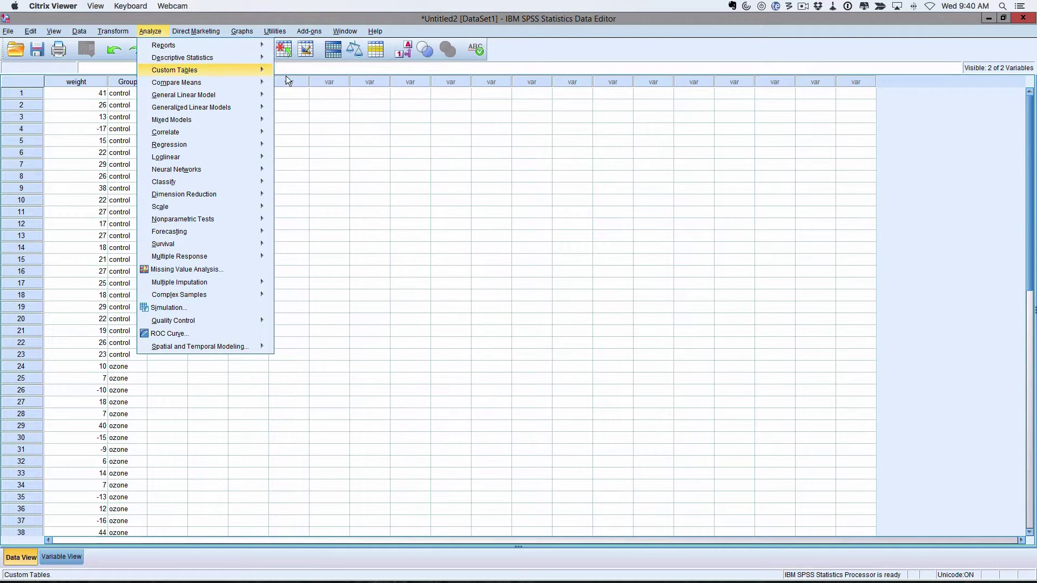
mouse_move(236, 56)
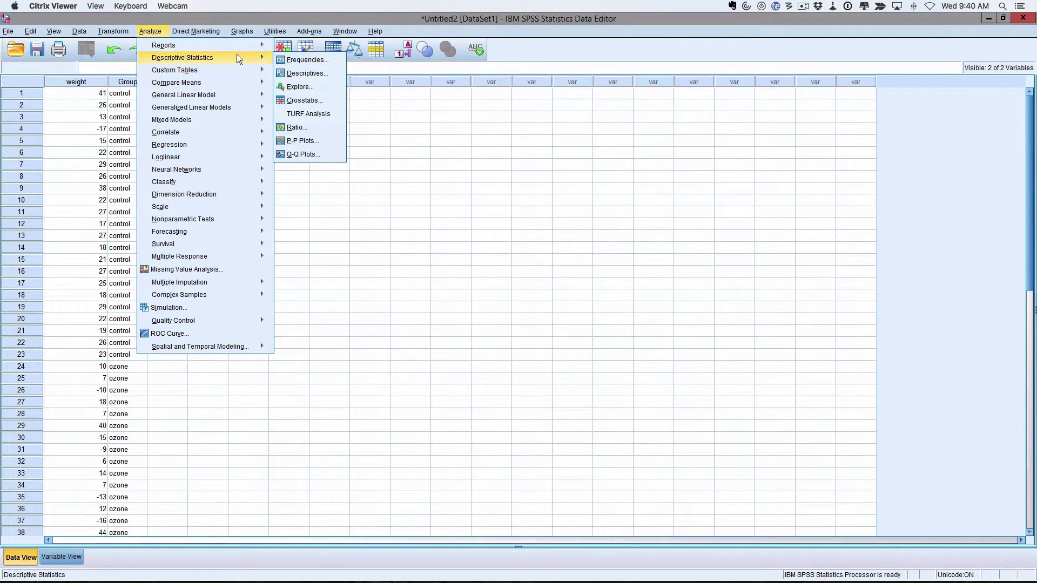
click(300, 74)
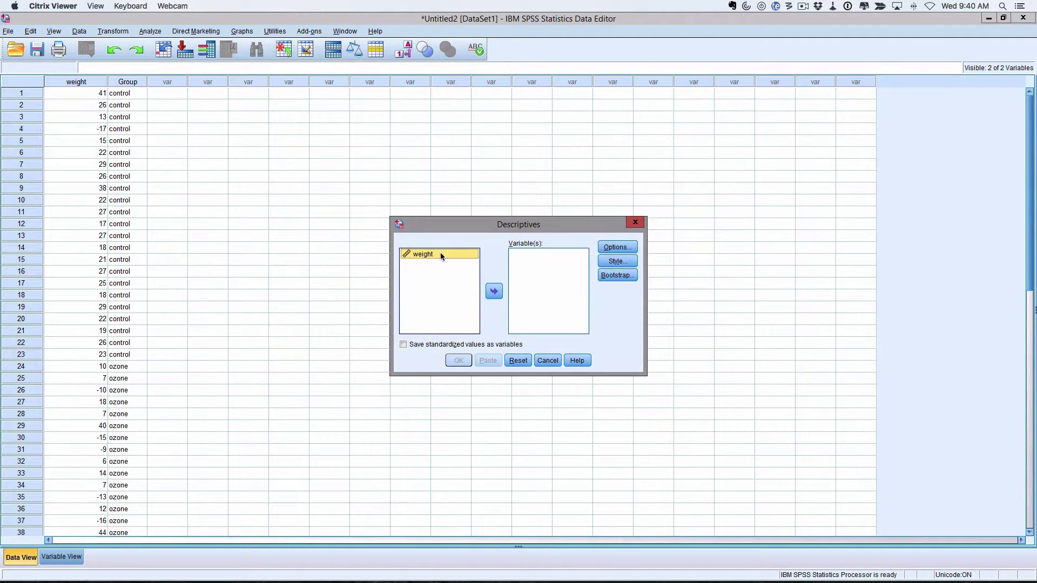
- Run Descriptives on weight with Range added to the reported statistics
click(494, 293)
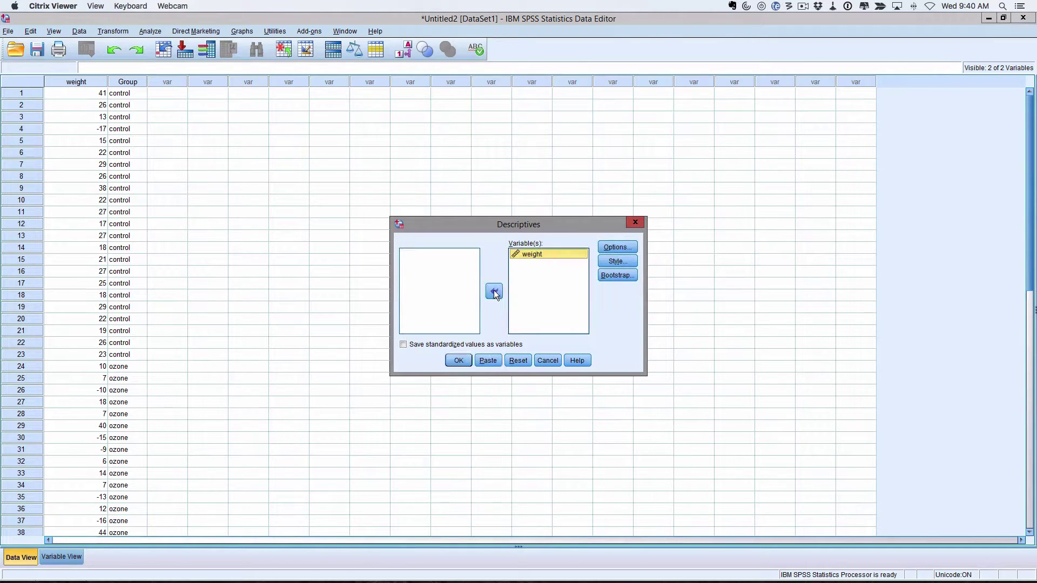
double_click(540, 251)
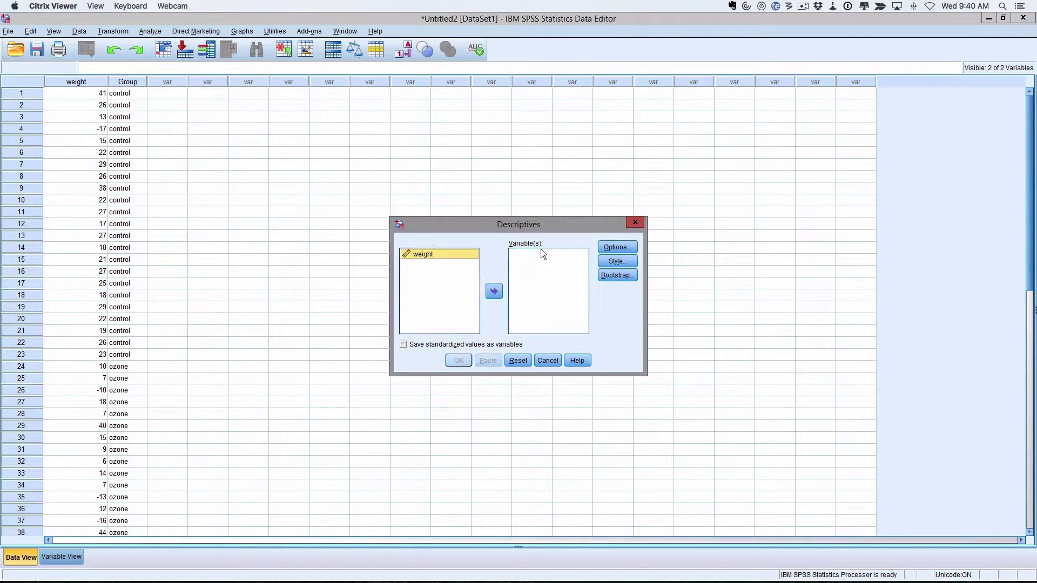
double_click(438, 253)
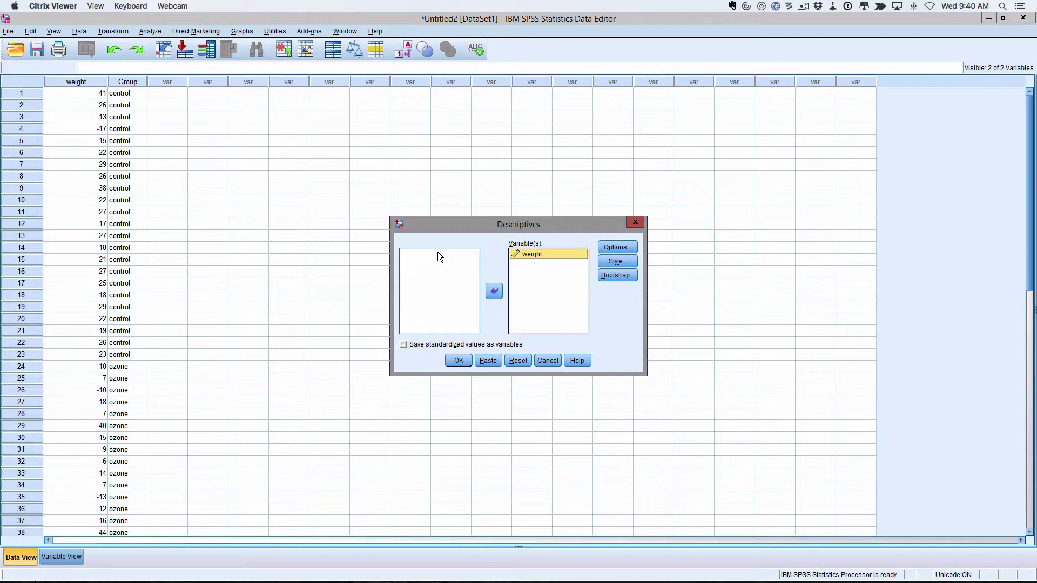
click(611, 247)
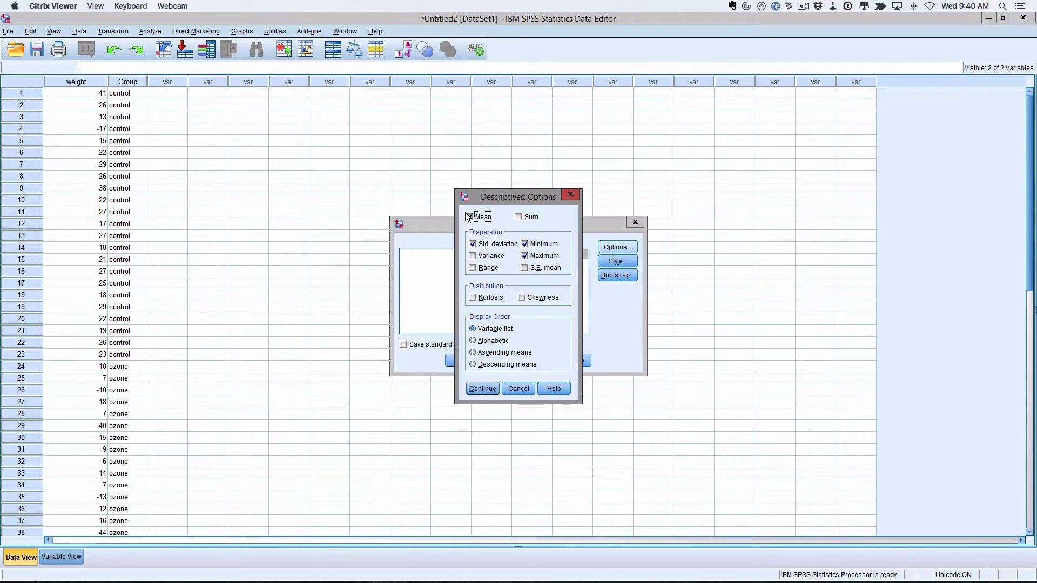
click(473, 268)
click(481, 387)
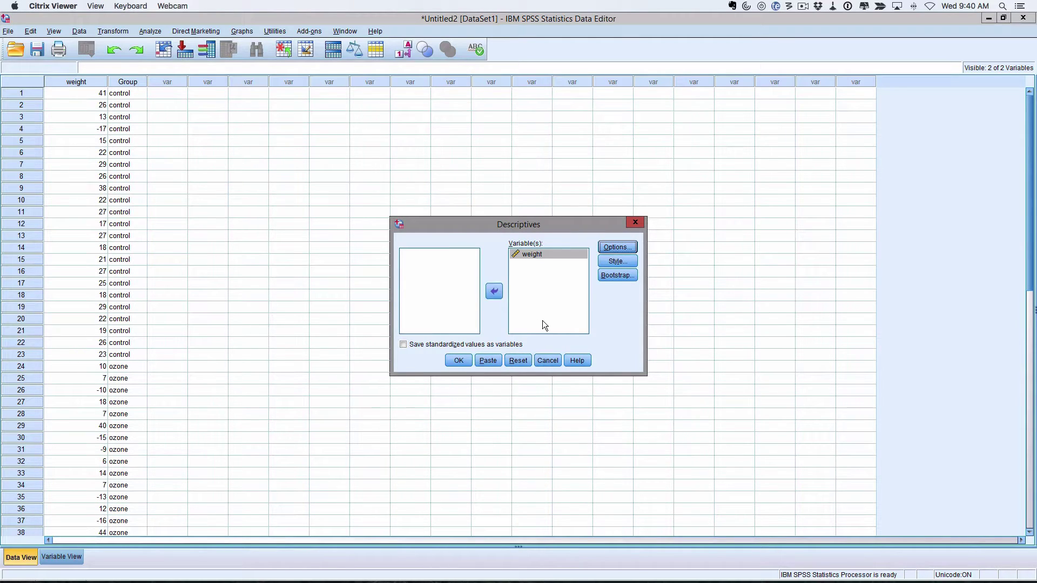
click(458, 363)
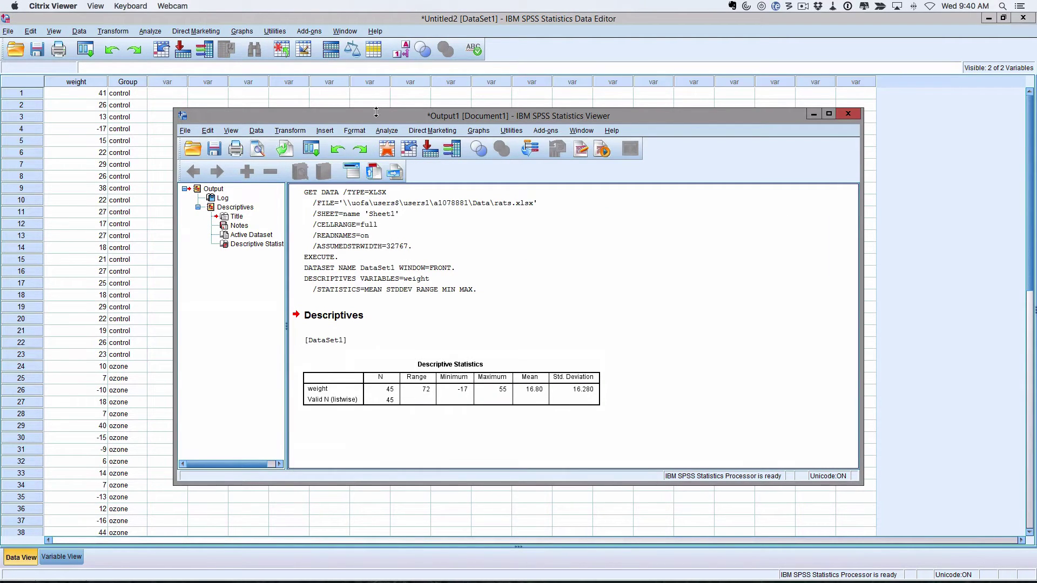
- Move the Output Viewer up-left and select the weight Descriptive Statistics table
drag(377, 115, 306, 53)
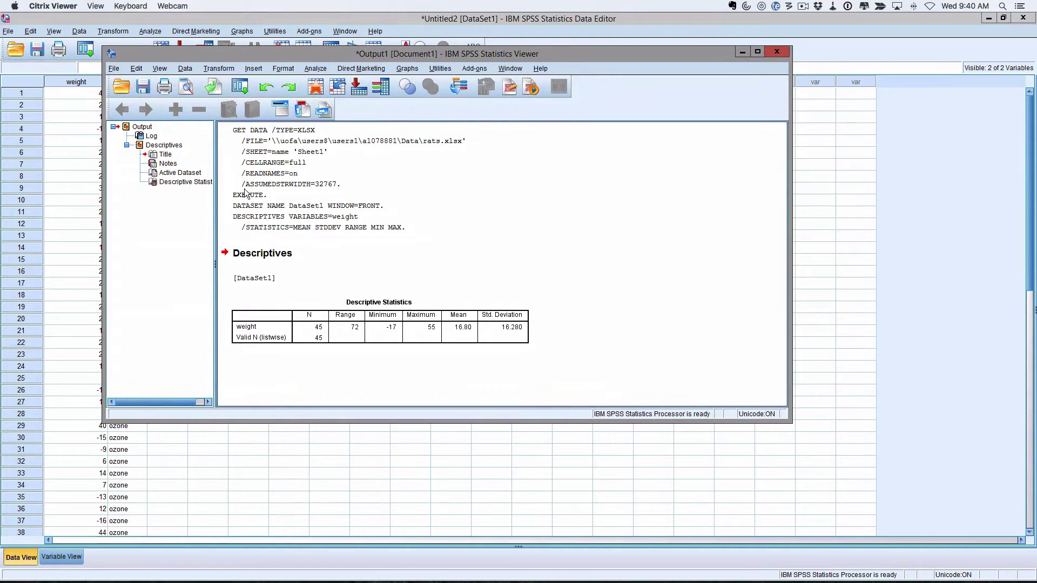
click(173, 181)
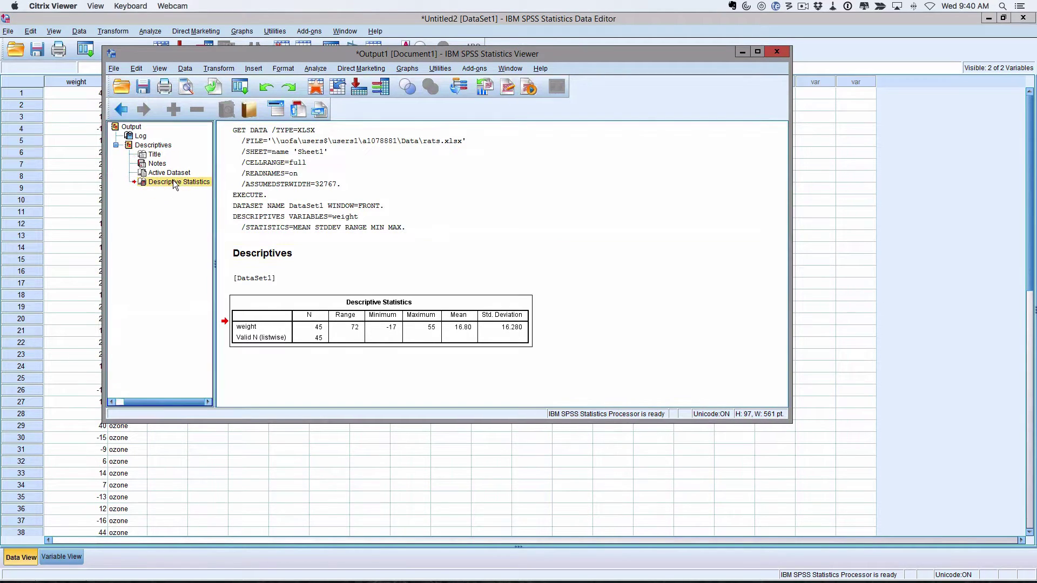
click(267, 326)
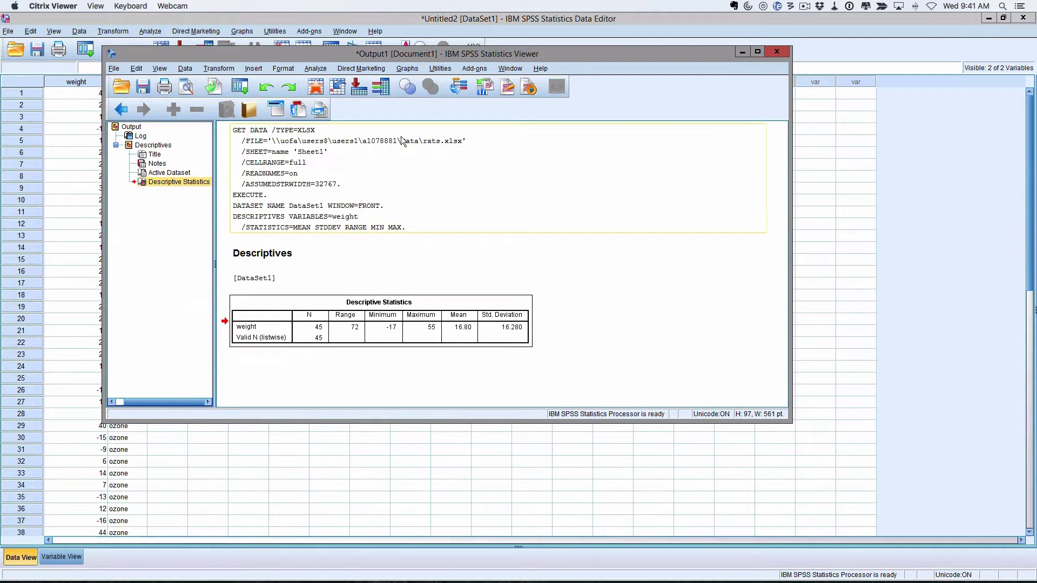
- Run Explore with weight as the dependent variable and Group as the factor
click(315, 71)
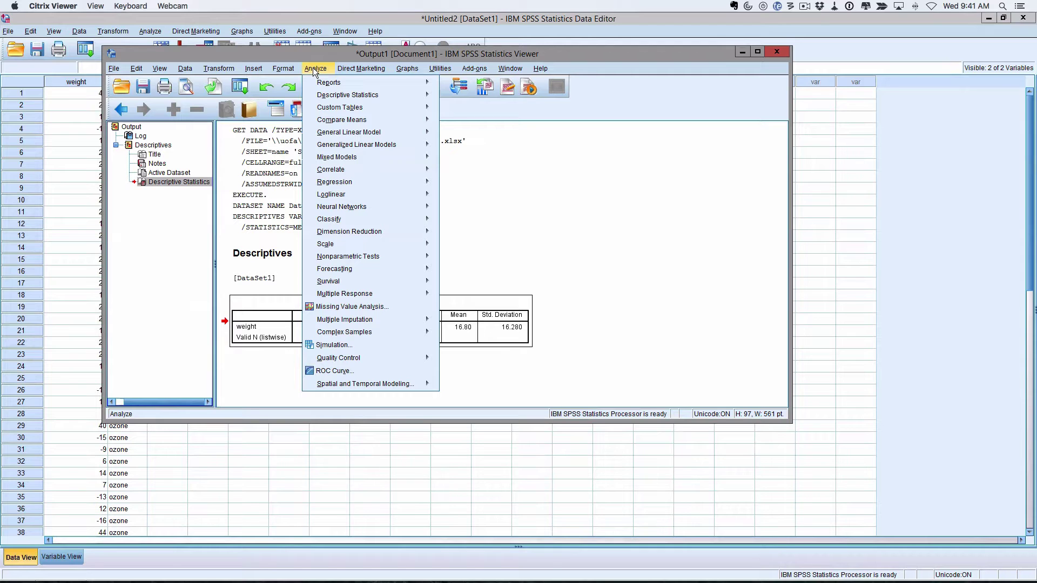
mouse_move(330, 97)
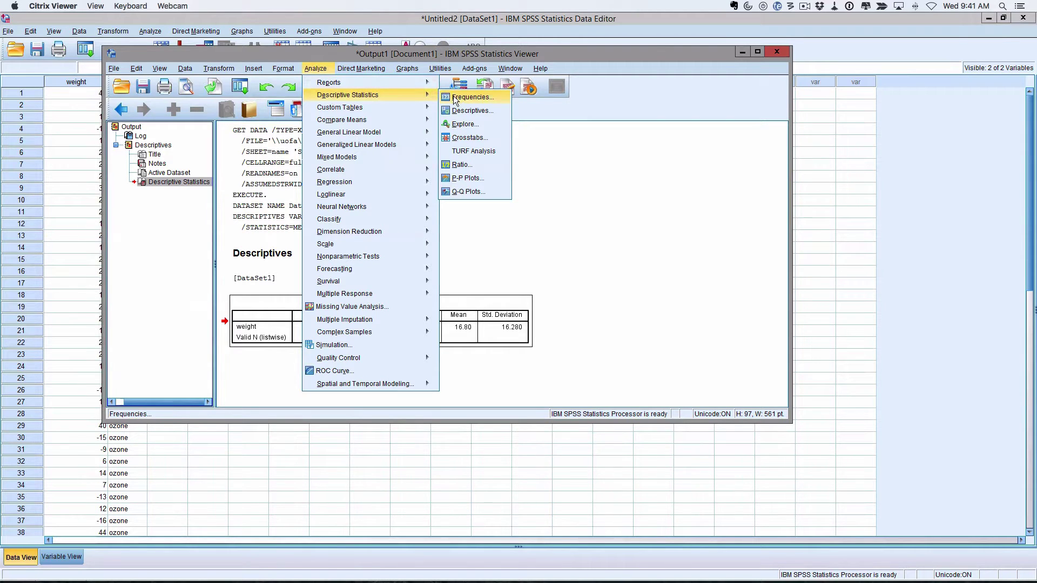
click(463, 125)
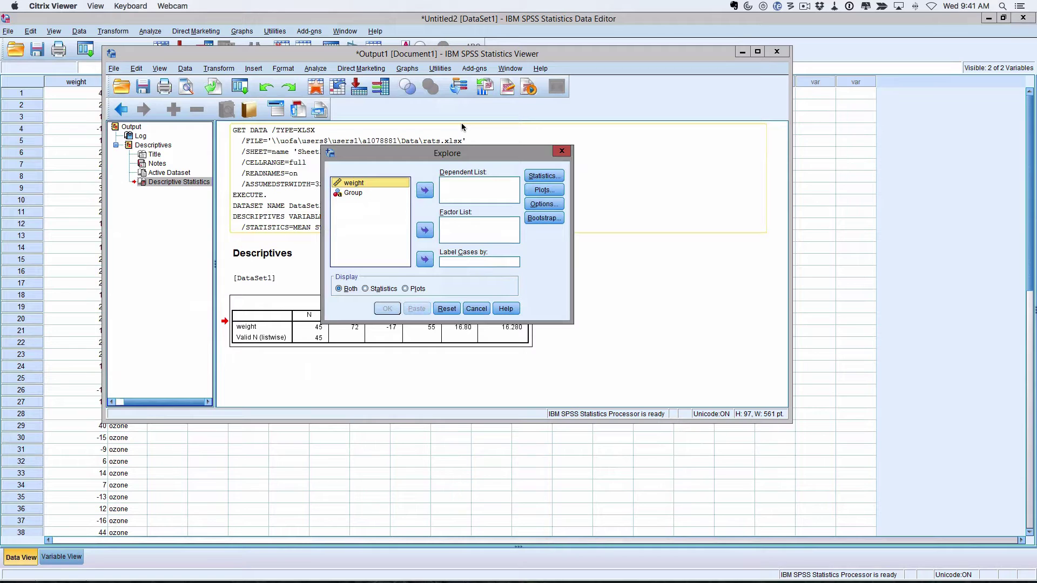
click(425, 192)
click(344, 185)
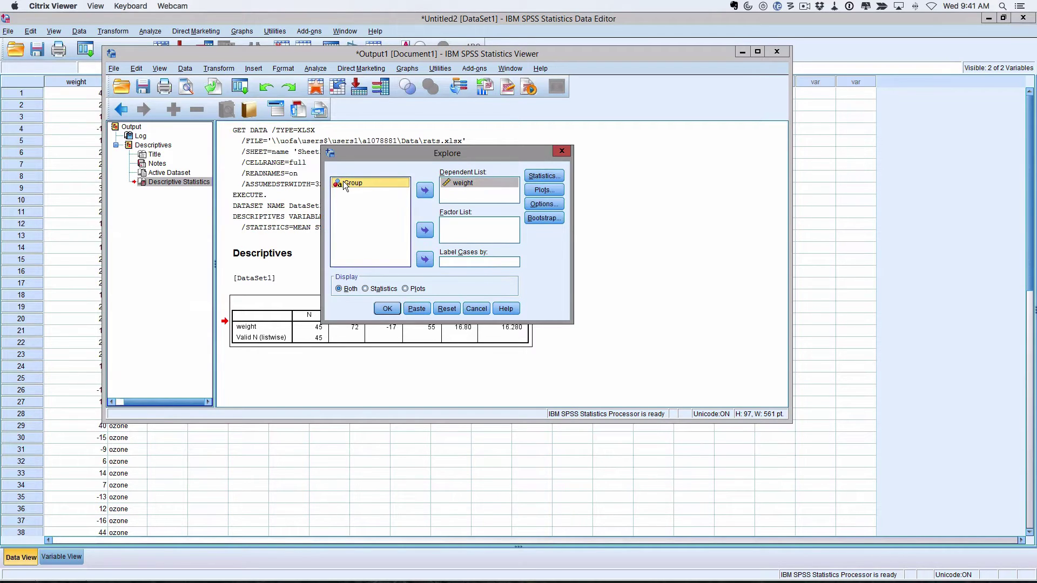
click(425, 231)
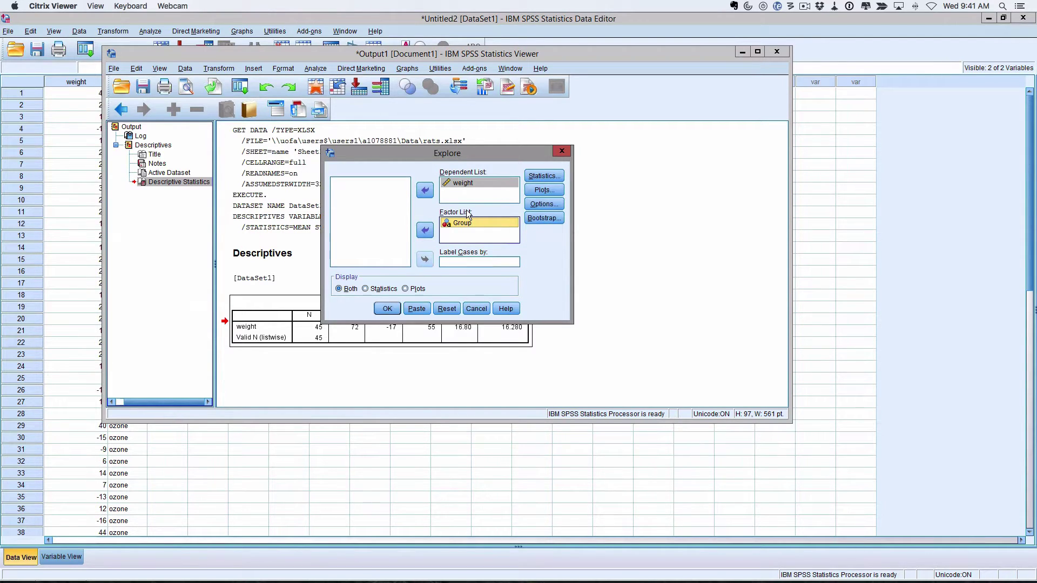
click(388, 309)
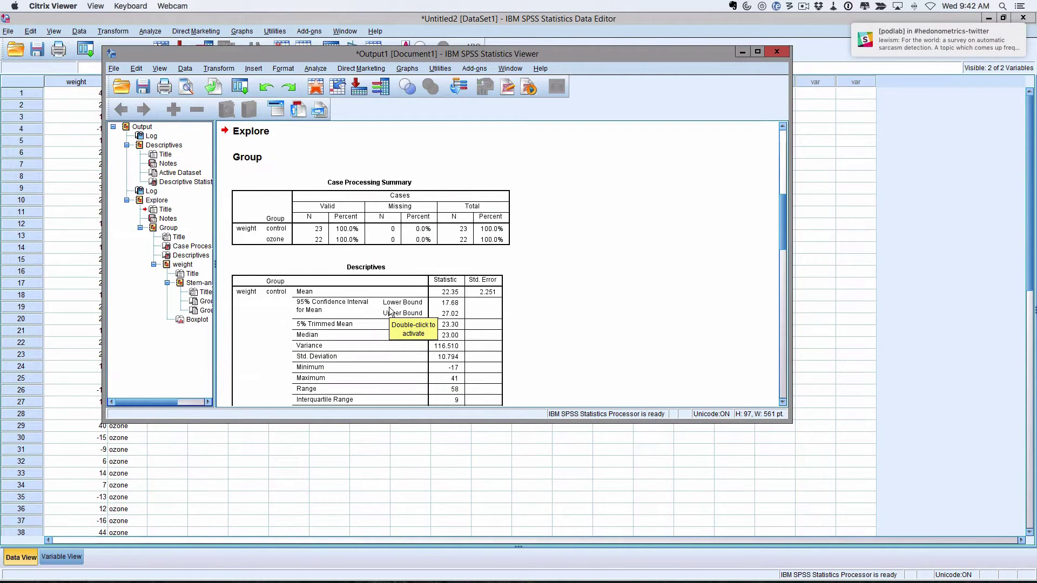
- Enlarge the Output Viewer and scroll through the Explore results to the weight-by-Group boxplot
scroll(389, 306, down, 5)
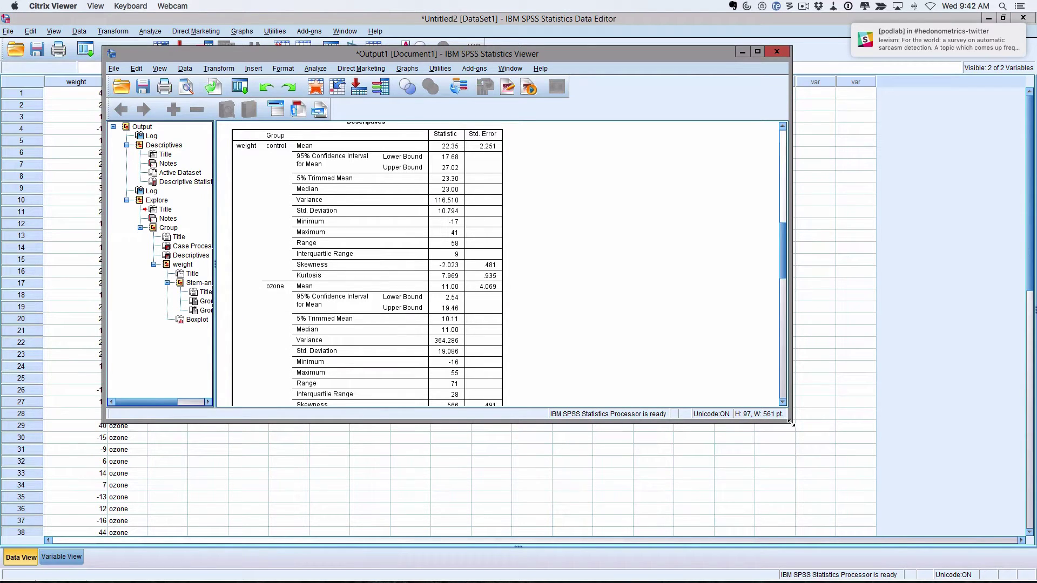
drag(788, 420, 875, 559)
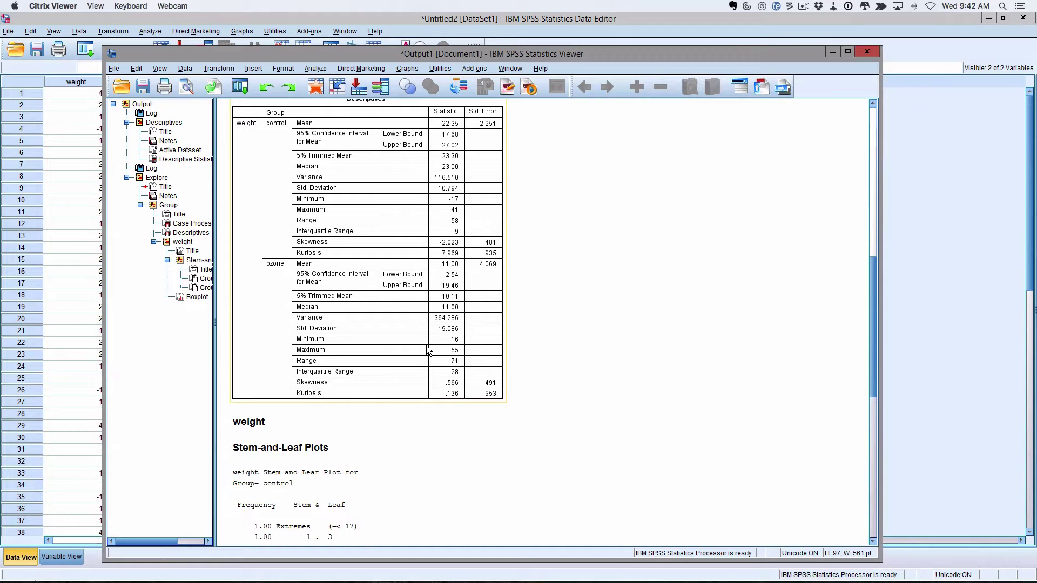
scroll(428, 350, down, 10)
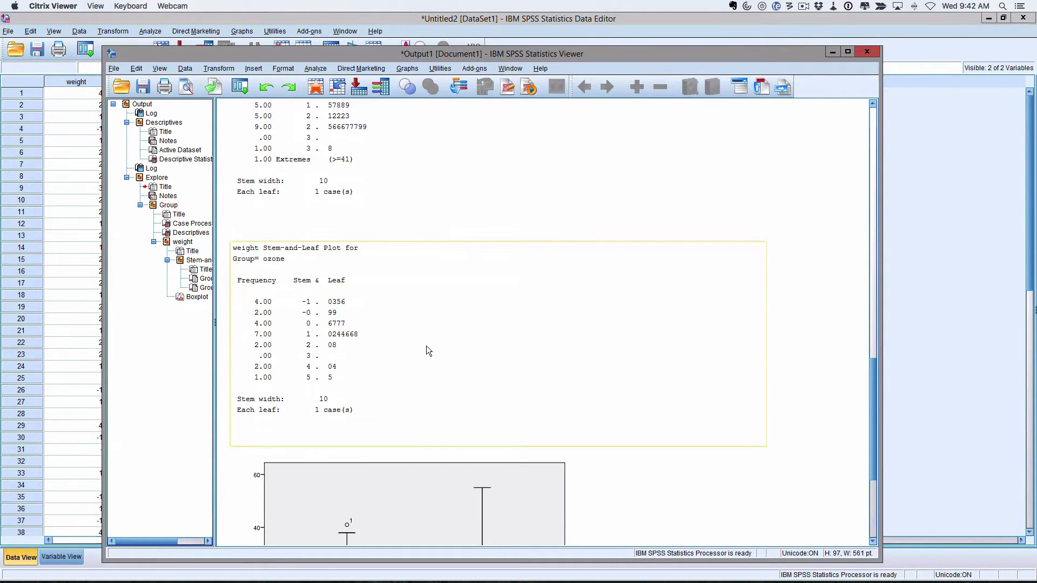
scroll(426, 350, down, 4)
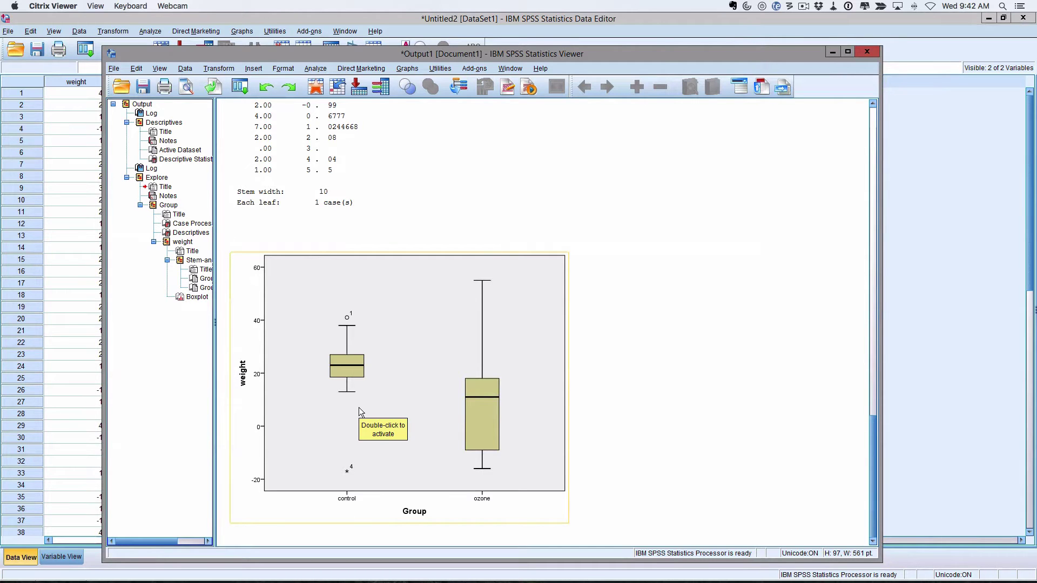
scroll(359, 407, up, 15)
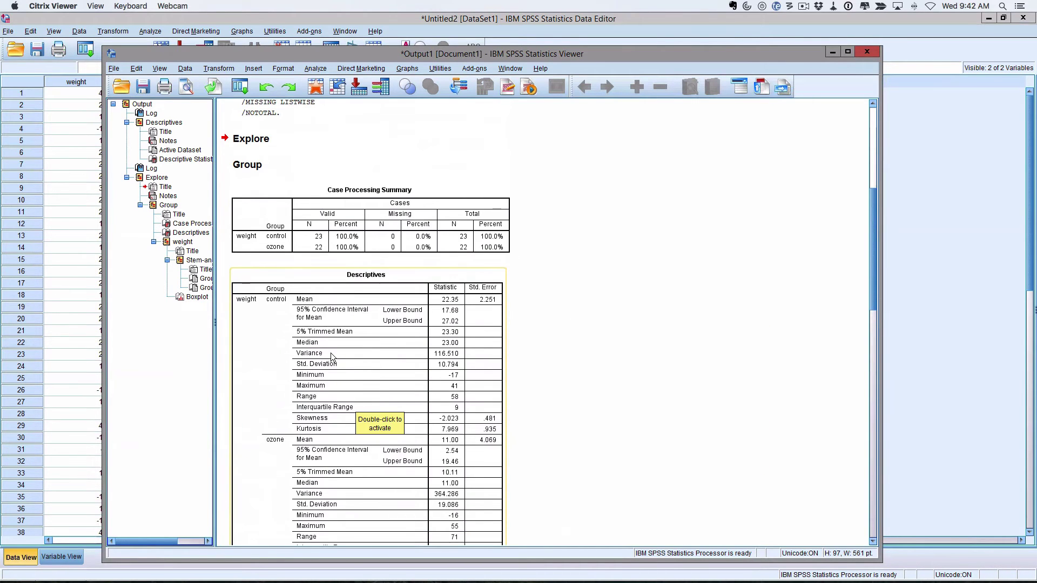
scroll(330, 353, down, 15)
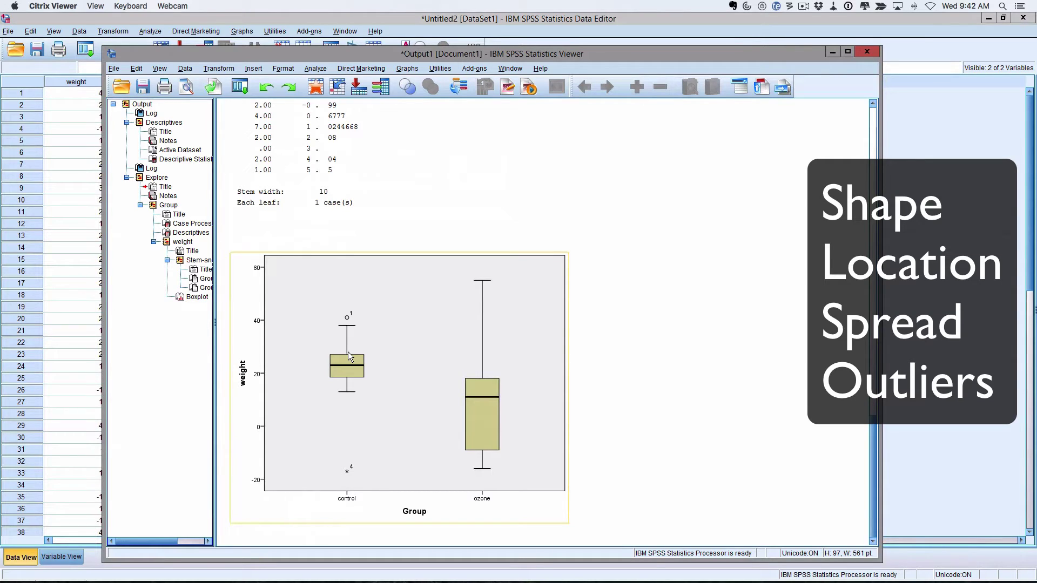
scroll(348, 356, up, 10)
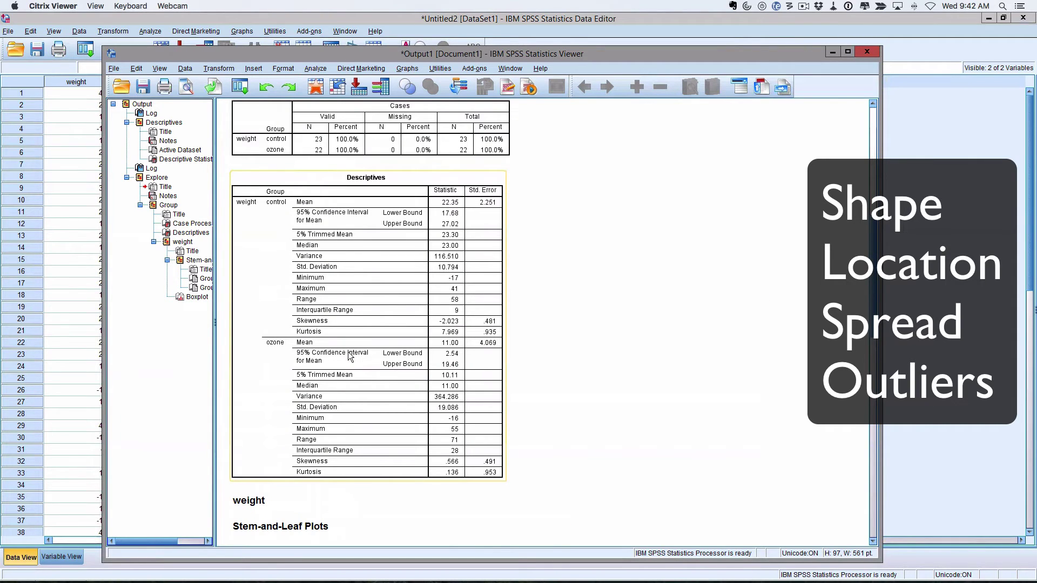
scroll(348, 357, up, 8)
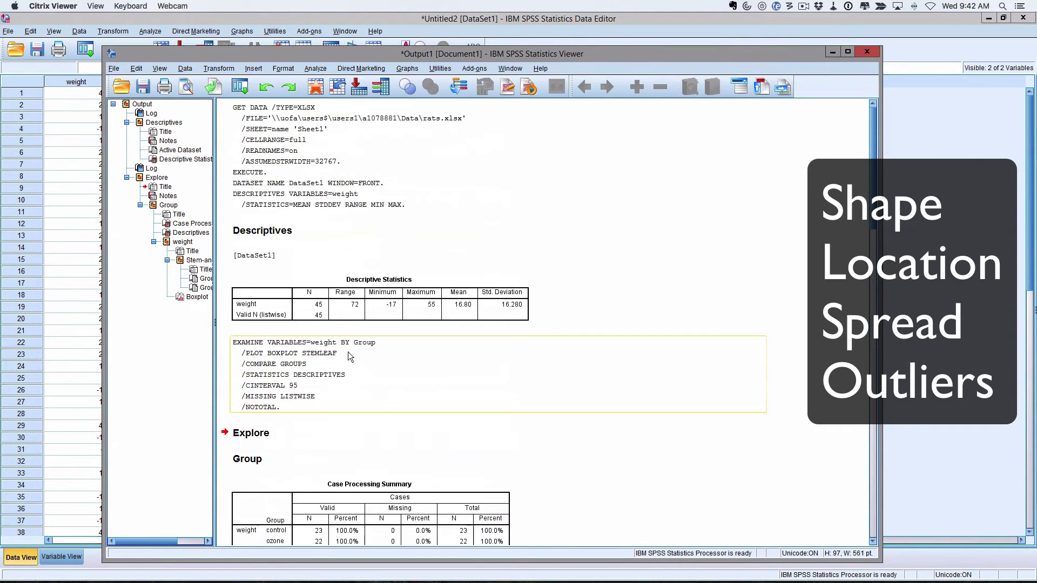
scroll(348, 357, down, 13)
scroll(348, 356, down, 8)
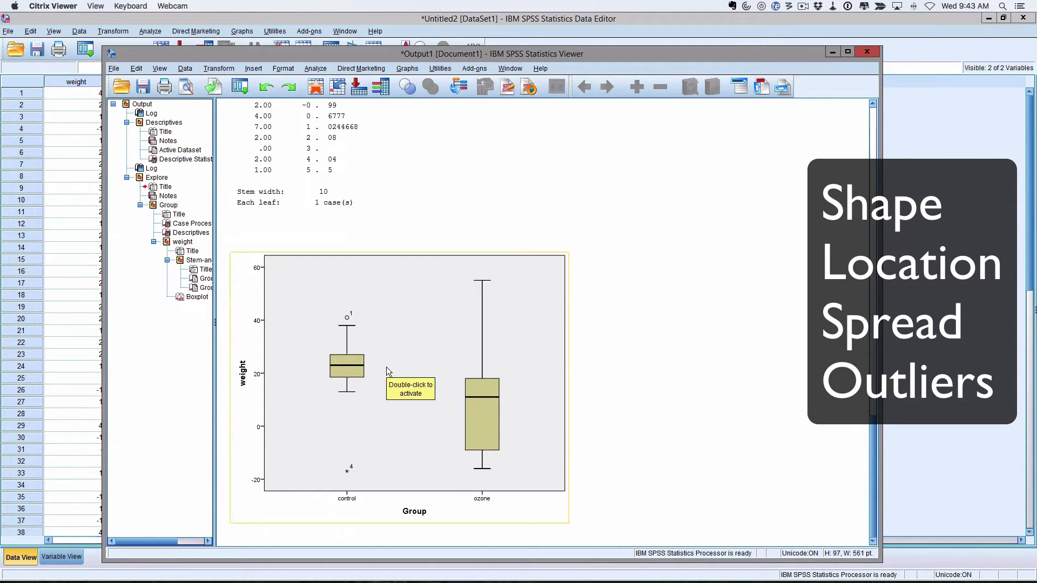
scroll(386, 367, up, 15)
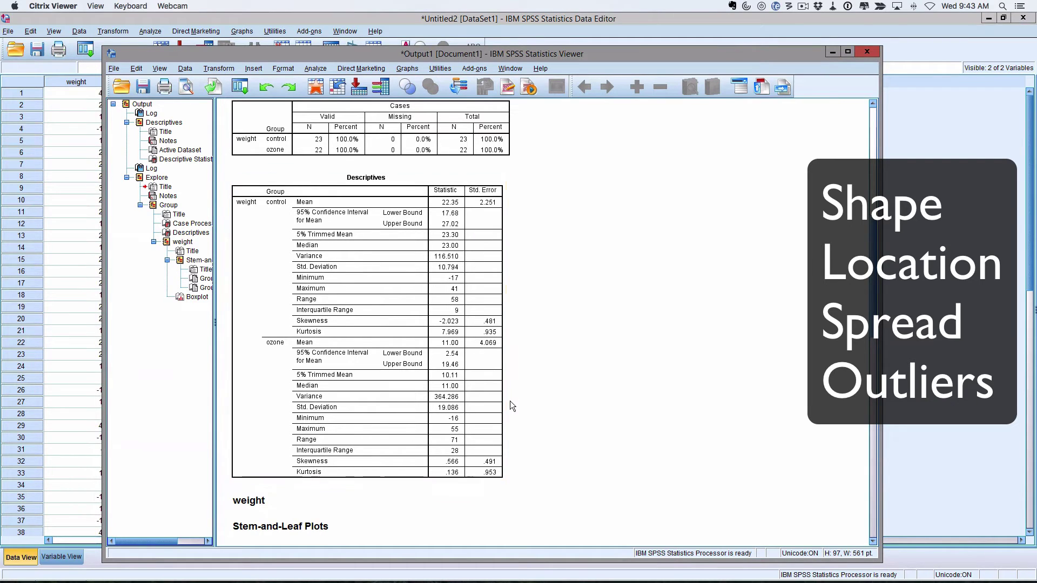
scroll(465, 192, down, 15)
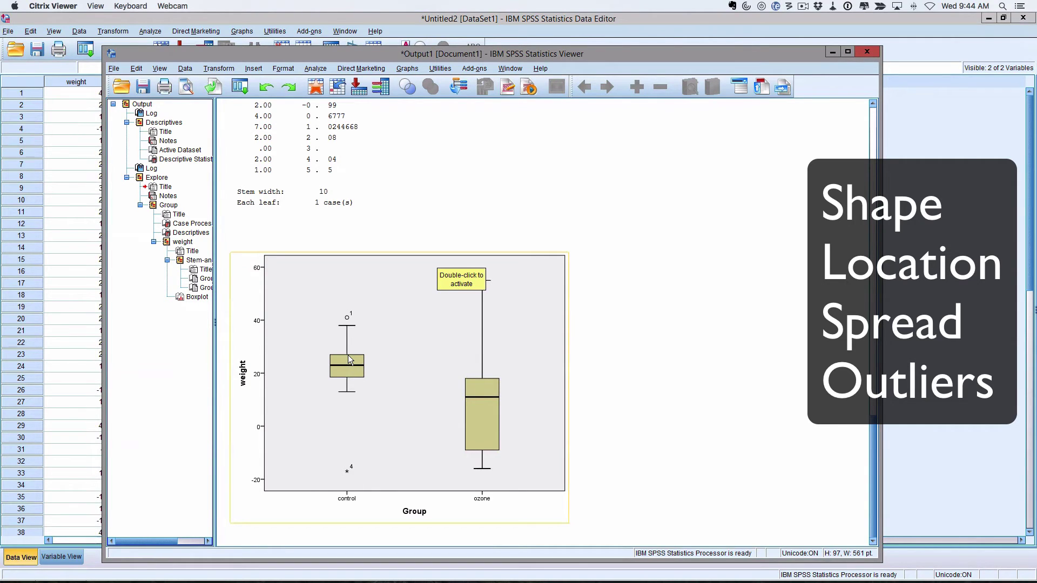
- Scroll through the Explore tables and plots, comparing control and ozone ranges and IQRs
scroll(350, 359, up, 10)
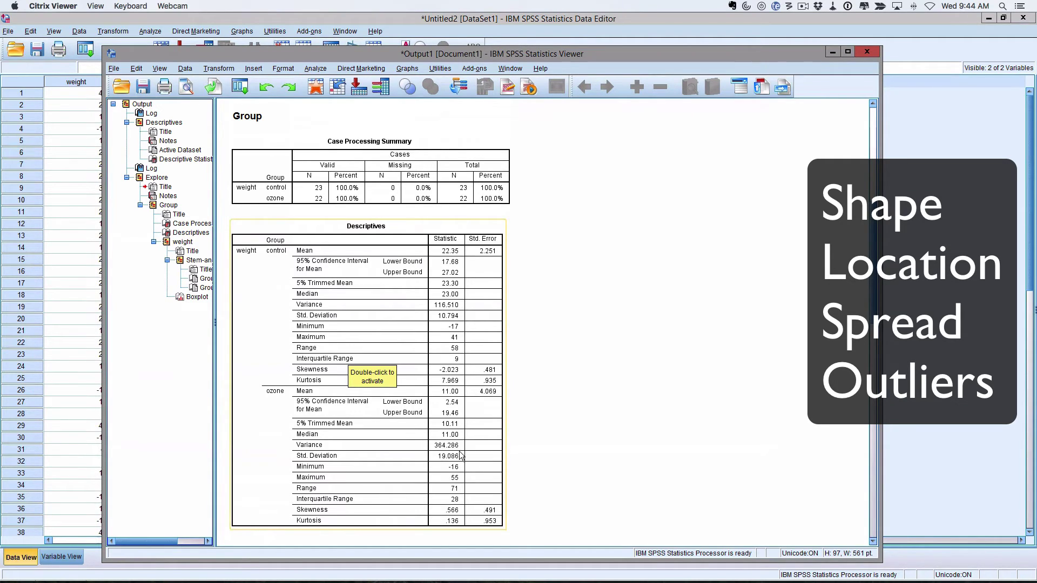
scroll(459, 453, down, 10)
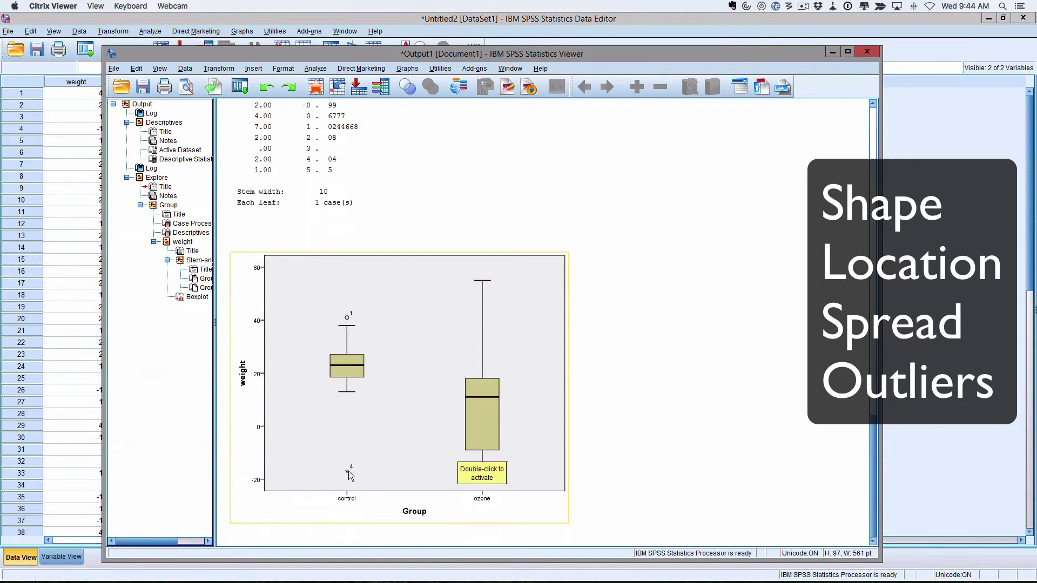
scroll(354, 342, up, 15)
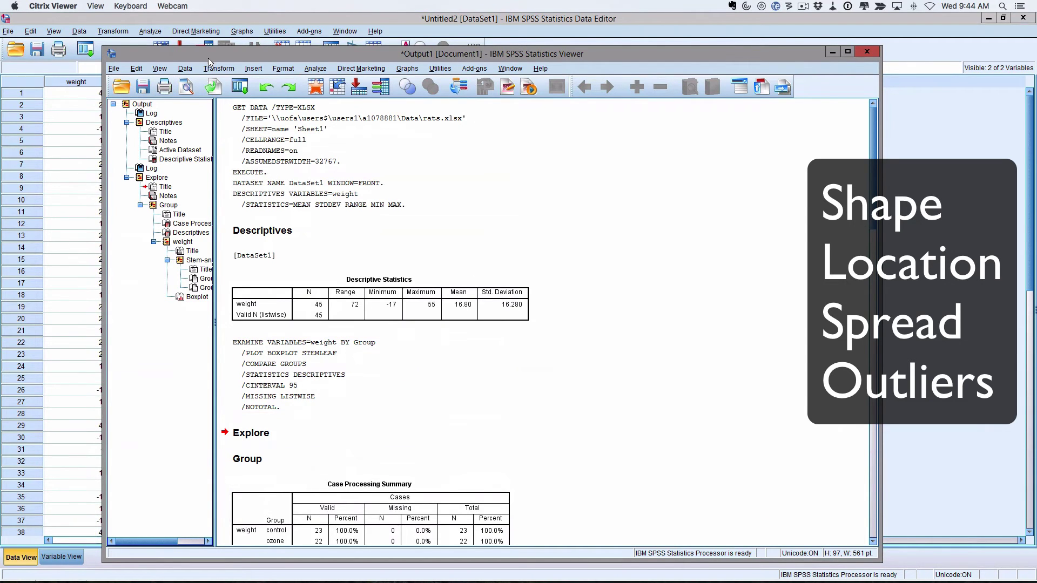
scroll(384, 365, down, 15)
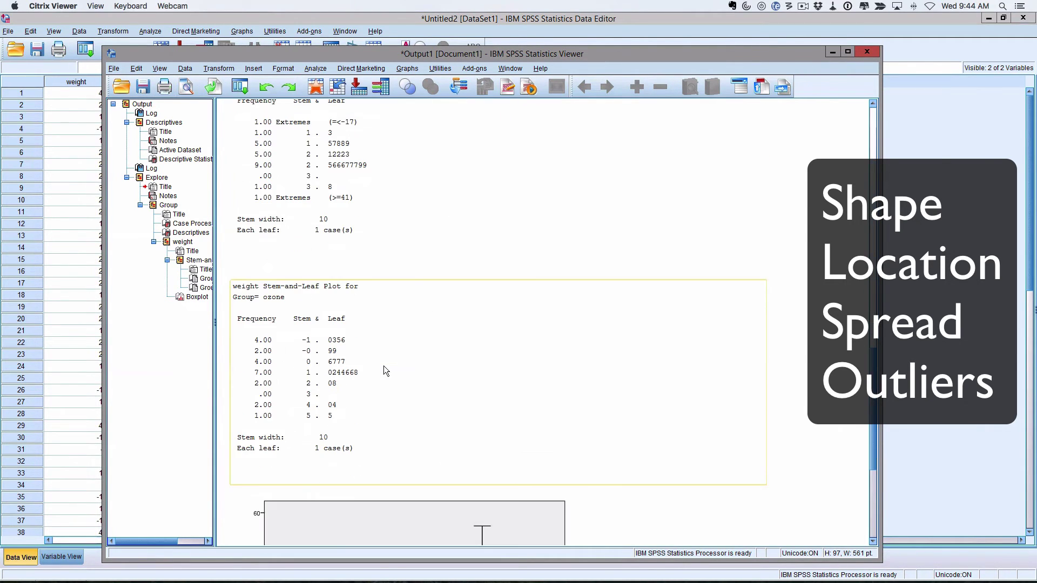
scroll(354, 371, up, 15)
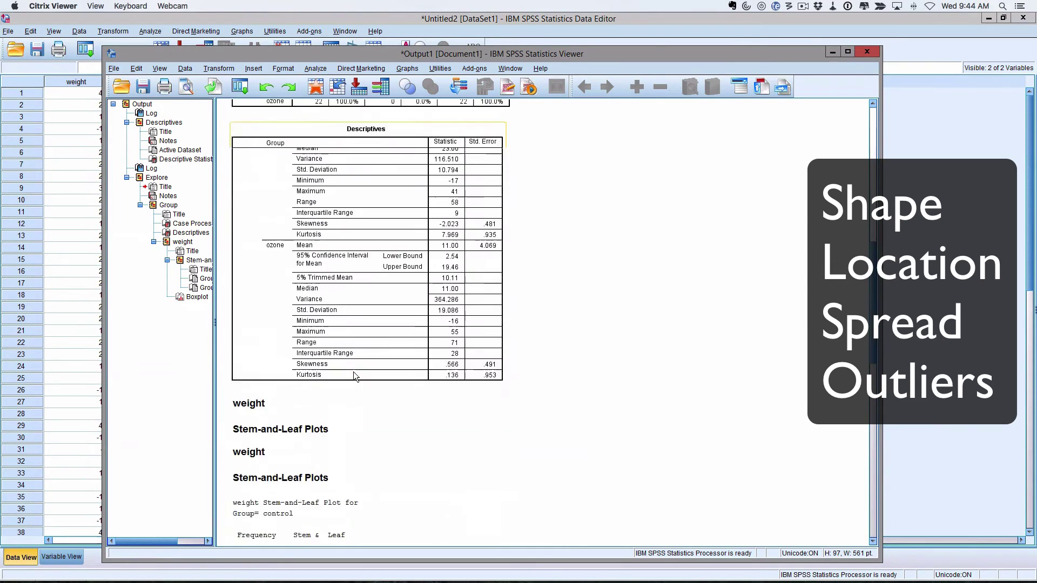
scroll(353, 372, down, 4)
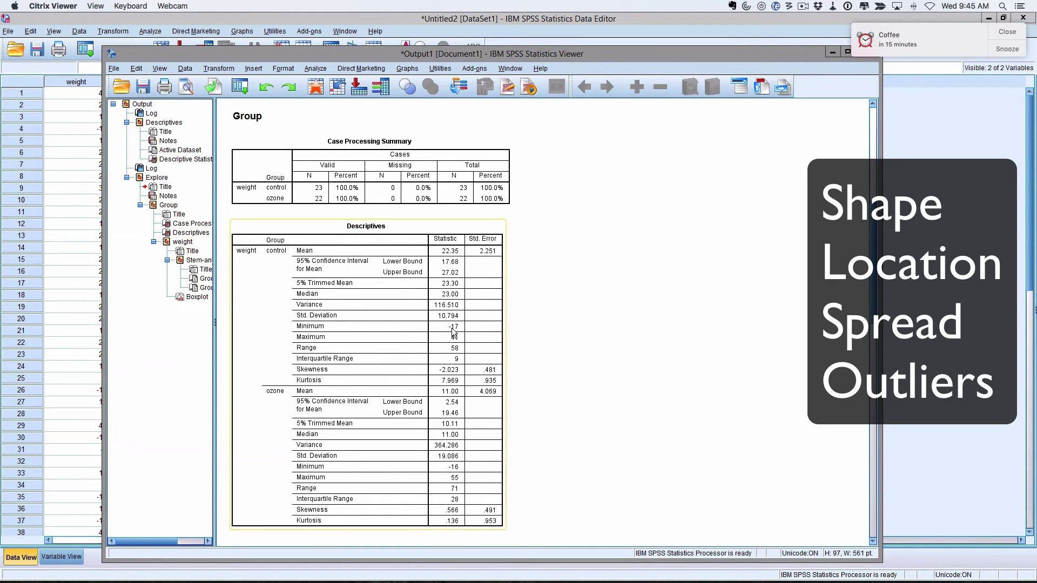
scroll(452, 330, down, 15)
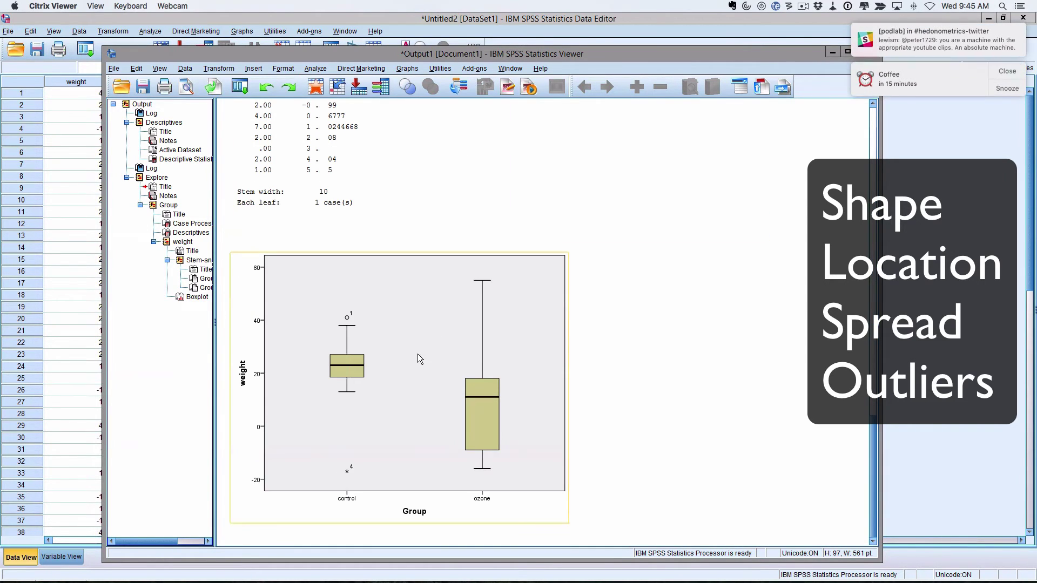
scroll(379, 304, up, 10)
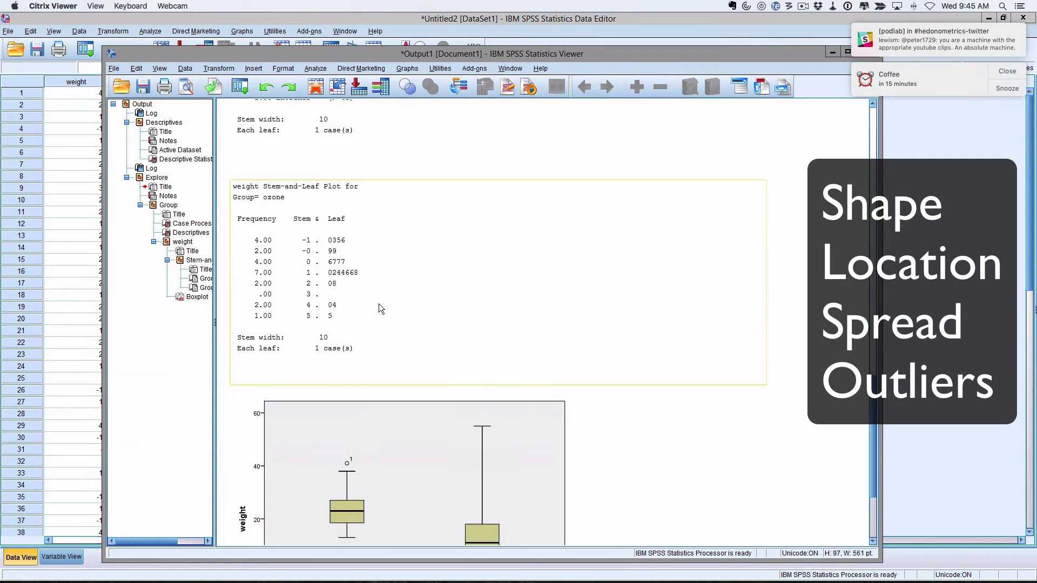
scroll(378, 304, up, 6)
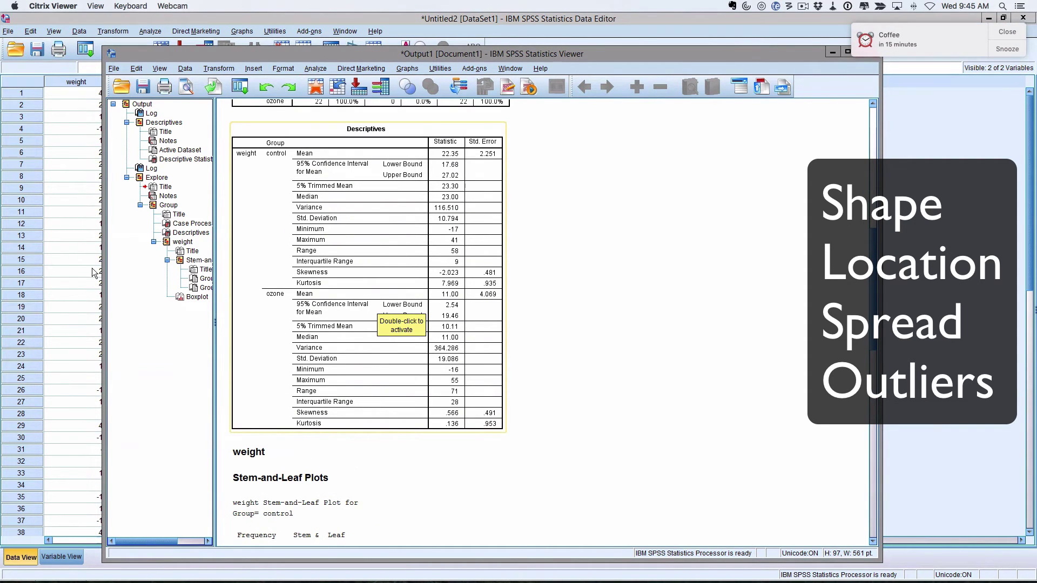
- Bring the Data Editor forward and check the weight values -17 (row 4) and 41 (row 1)
click(65, 233)
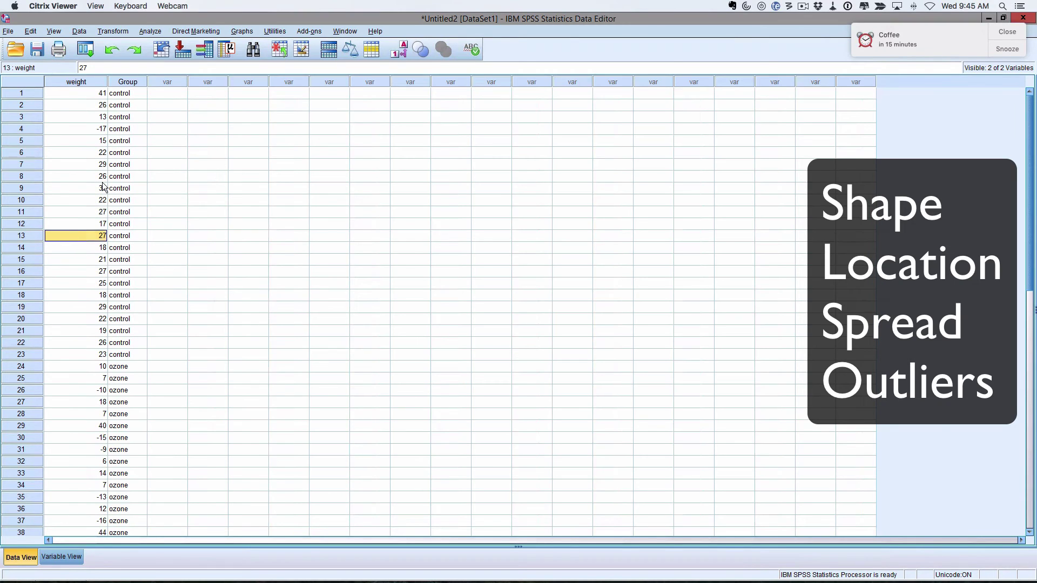
click(79, 129)
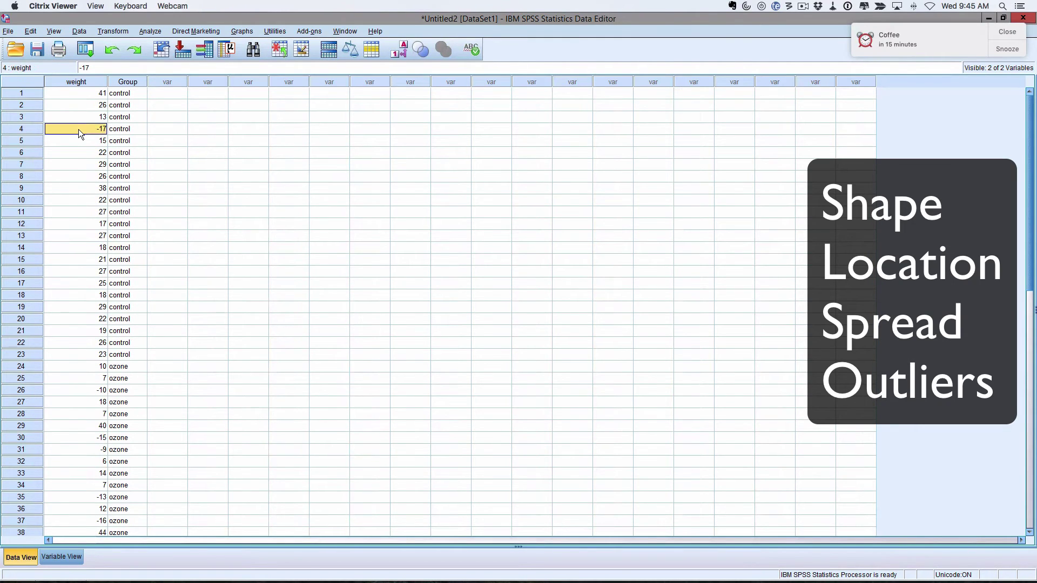
click(79, 90)
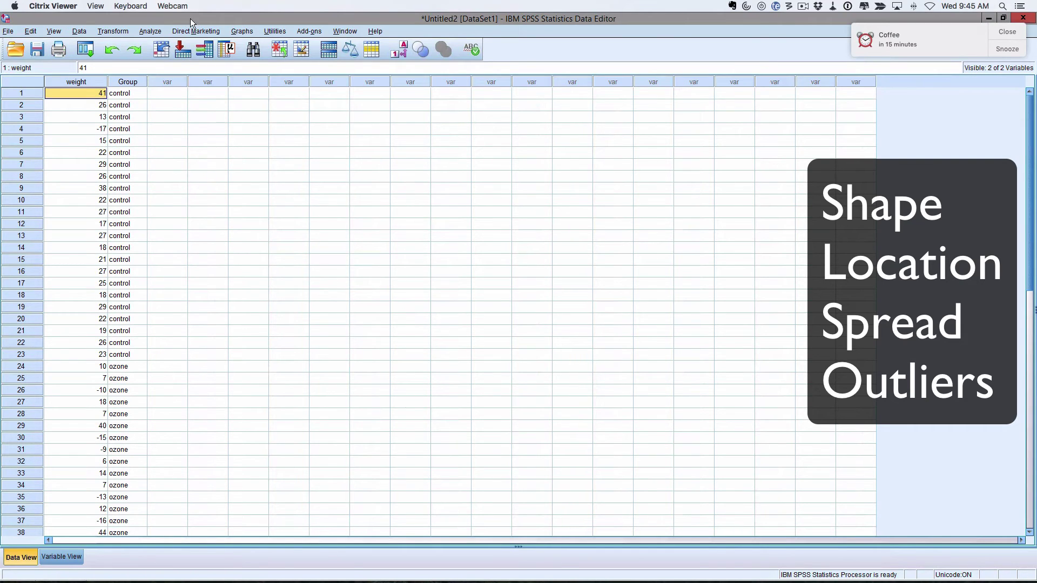
click(348, 29)
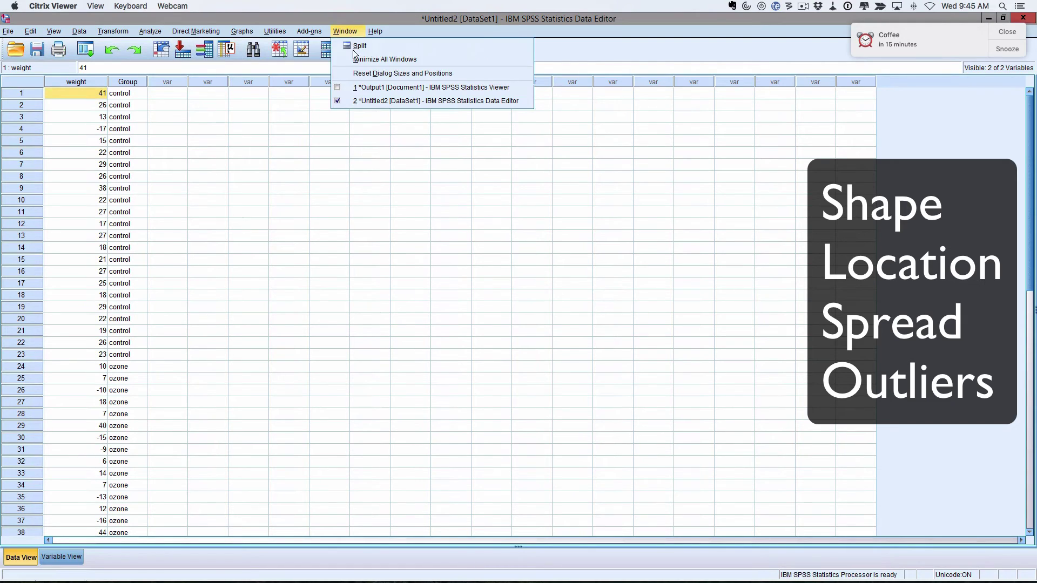
- Switch to the Output Viewer, review the Case Processing Summary, then return to the Data Editor
click(367, 87)
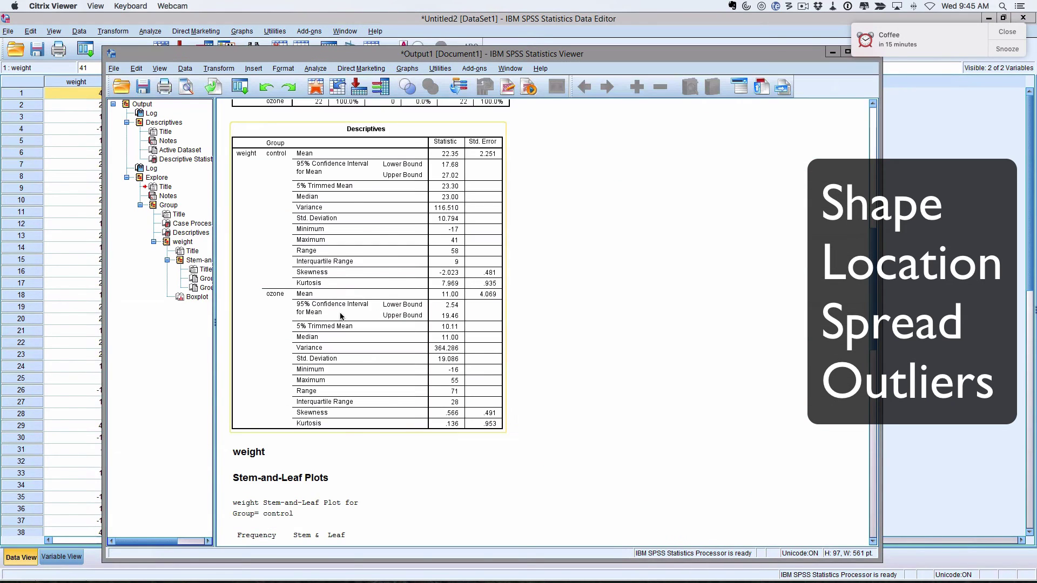
scroll(340, 314, down, 10)
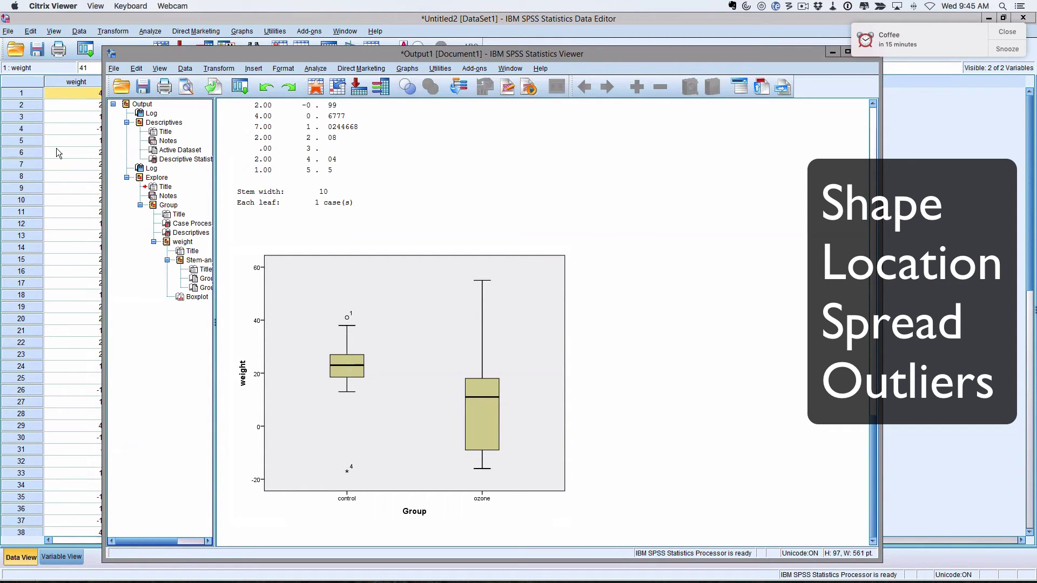
scroll(397, 307, up, 5)
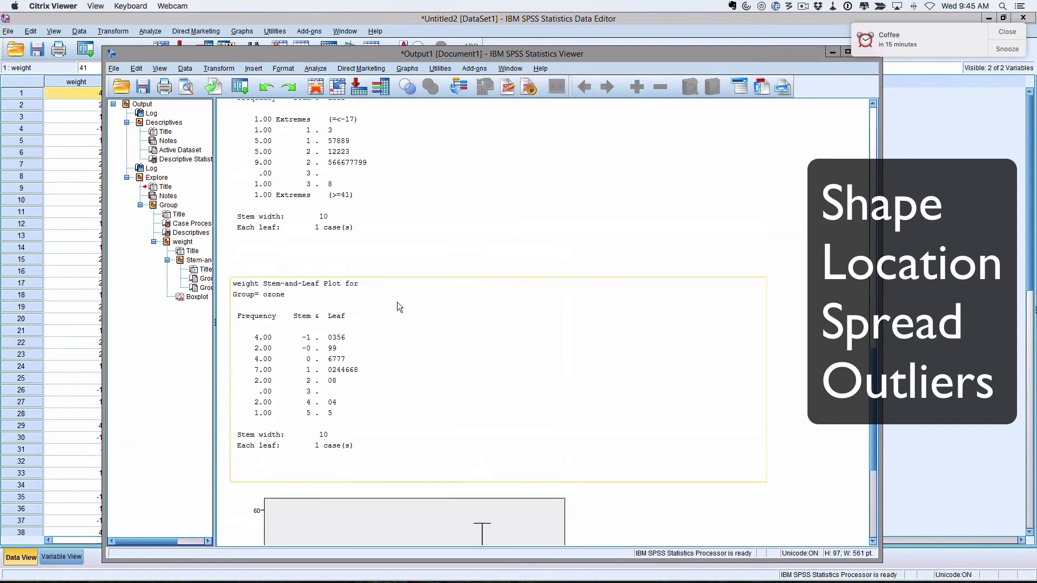
scroll(398, 307, up, 14)
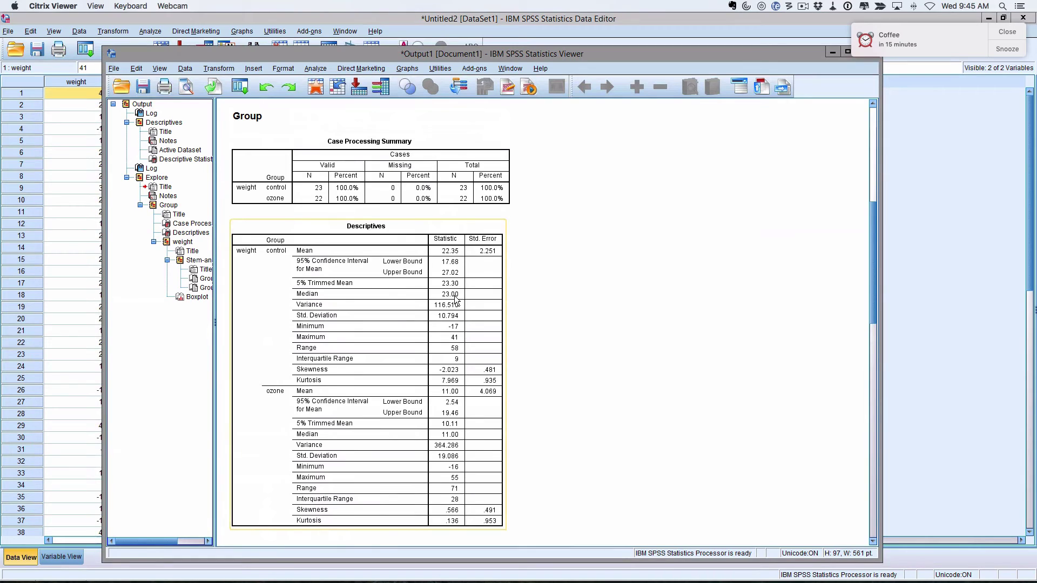
click(461, 207)
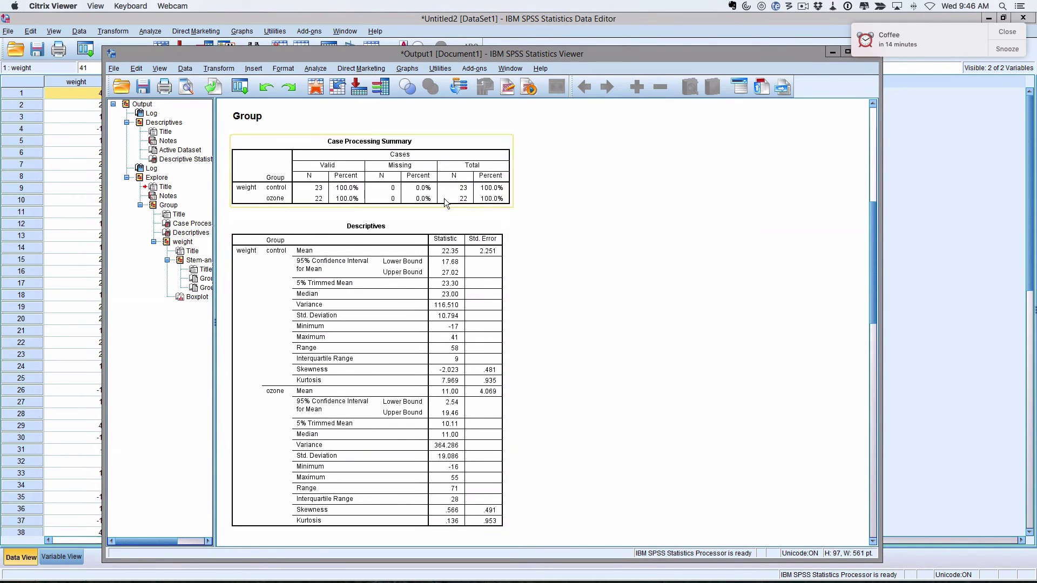
click(333, 19)
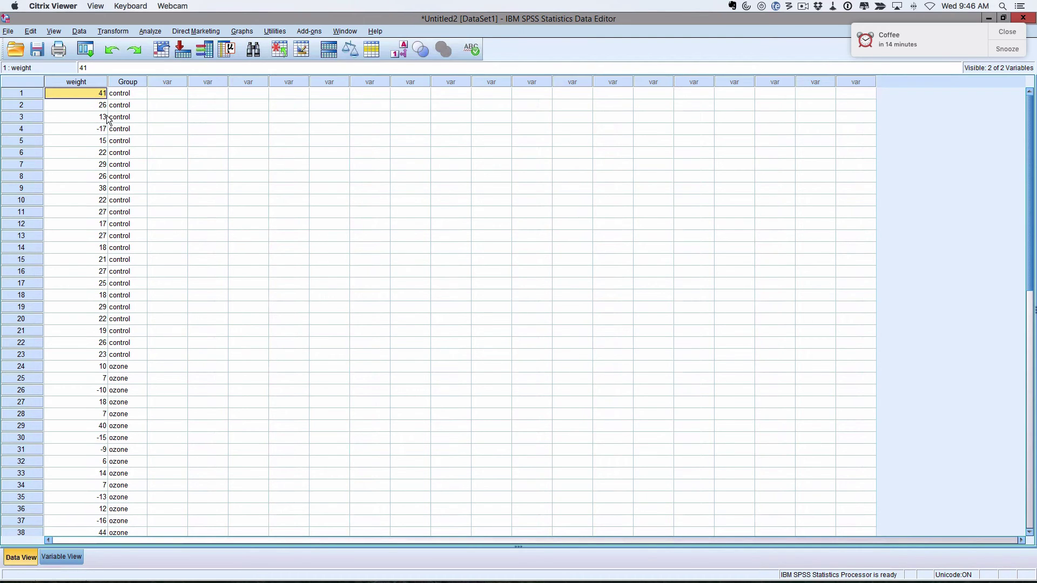
- Save the data over the existing rats.sav in the Data folder
click(10, 33)
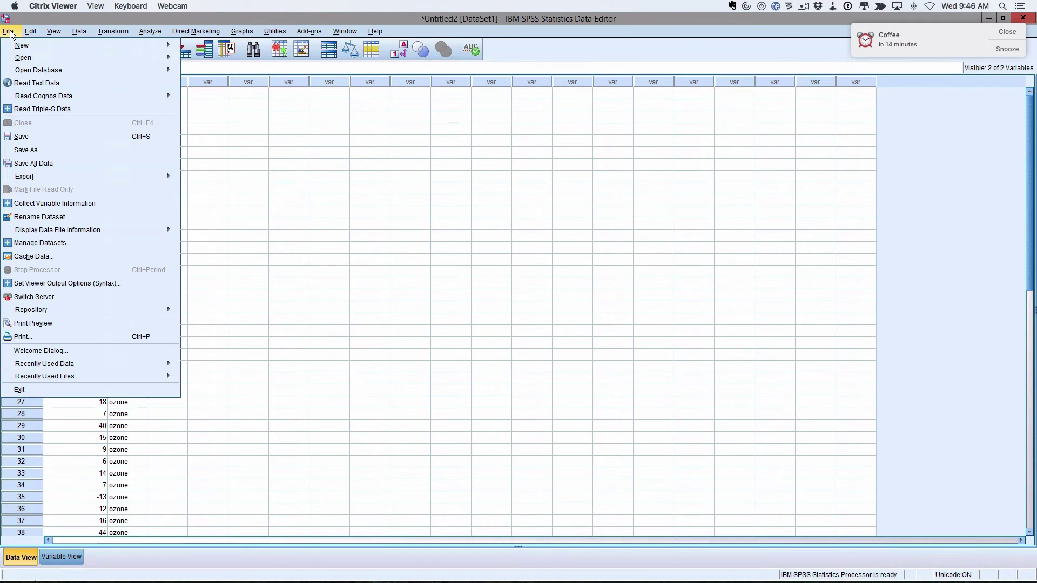
click(44, 153)
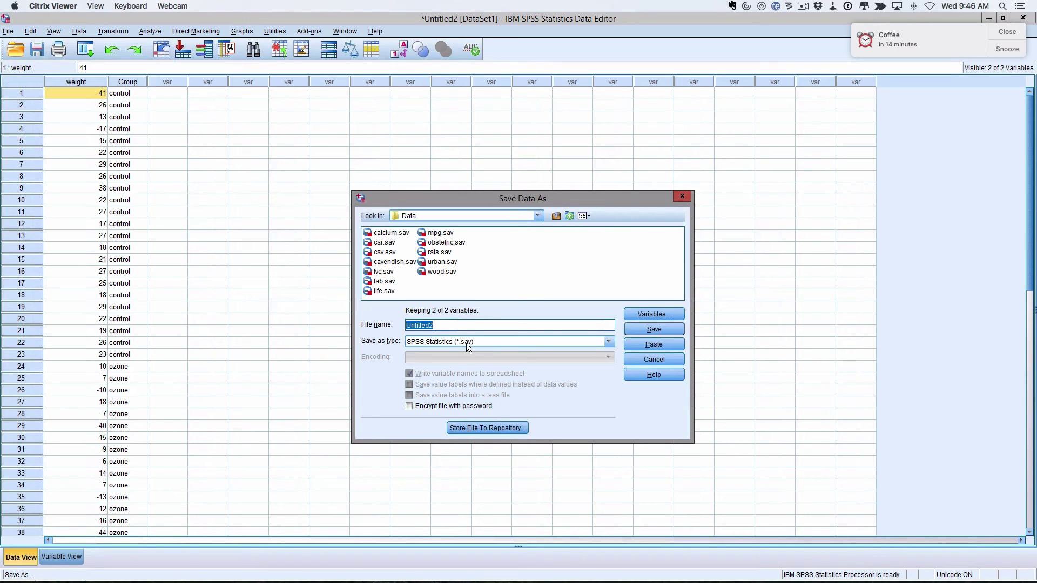
click(430, 255)
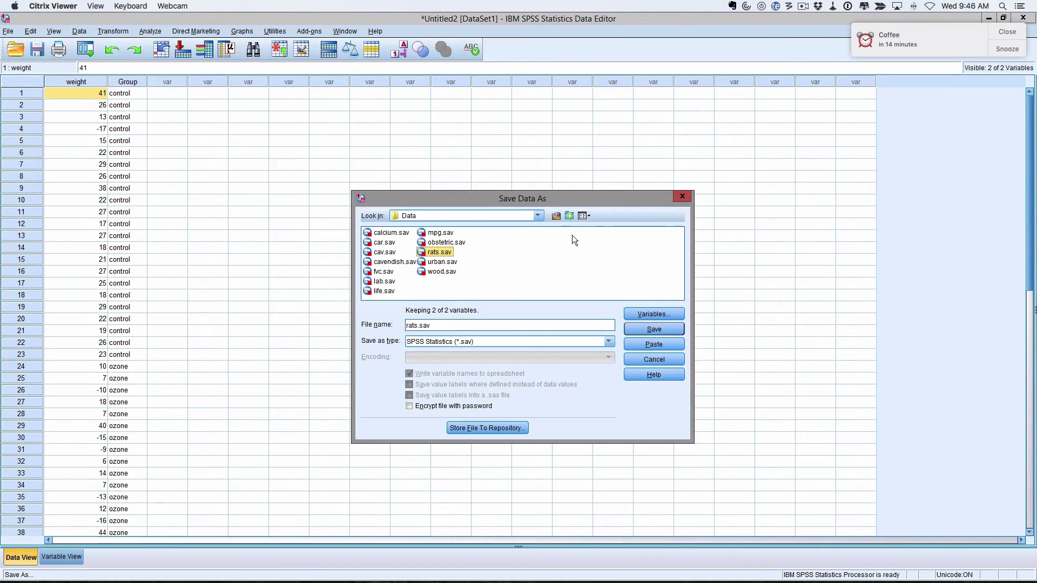
click(538, 215)
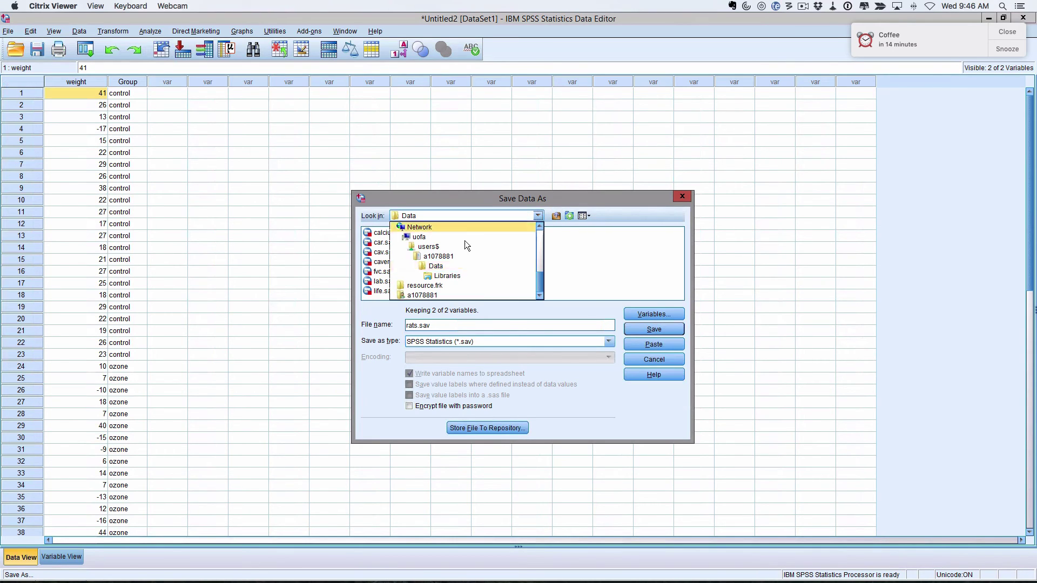
click(441, 266)
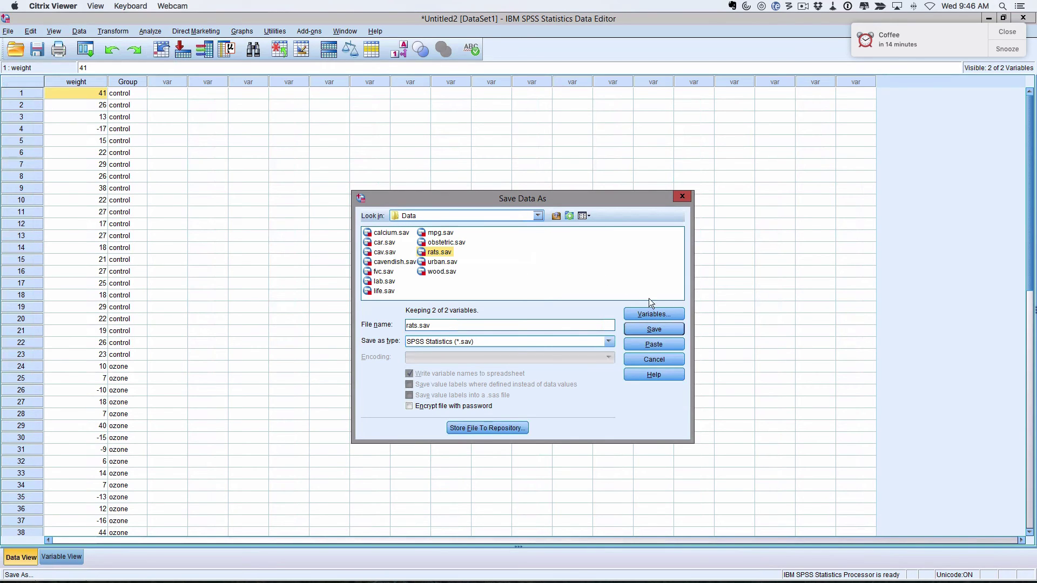
click(653, 330)
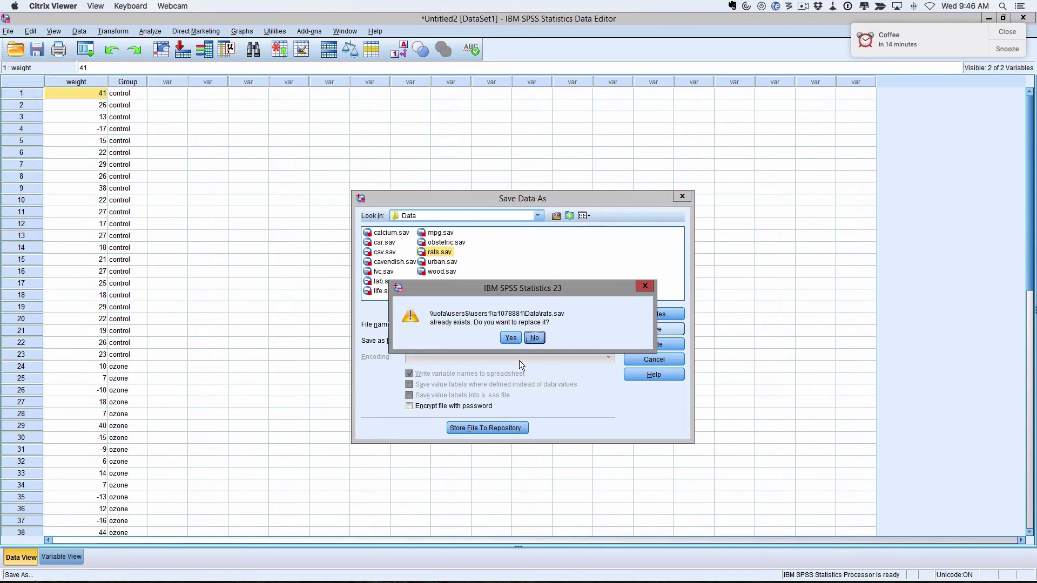
click(510, 337)
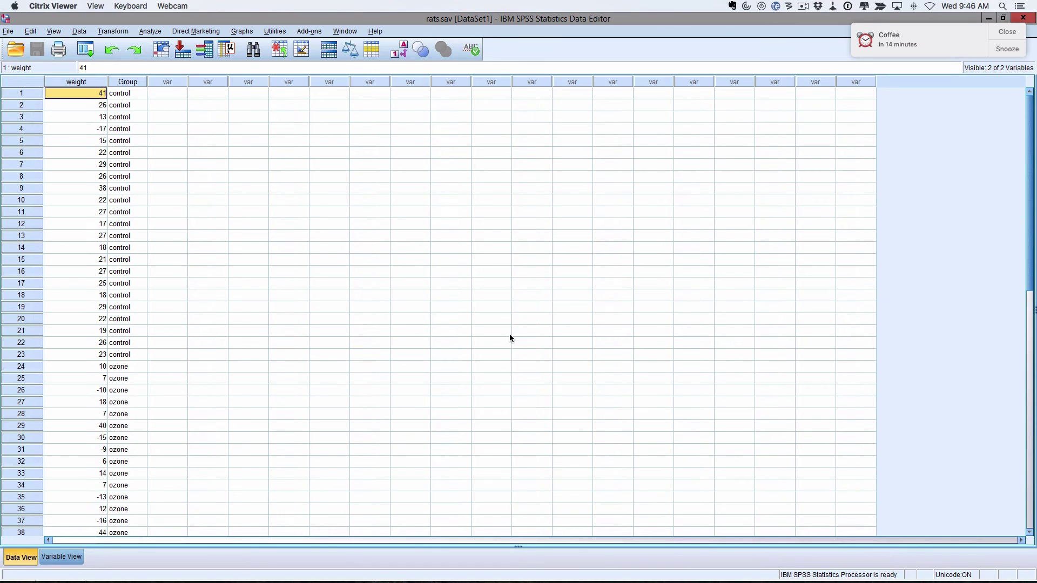
- From the Output Viewer's Save As dialog, create a new folder named 'SPSS ouput'
click(341, 31)
click(371, 87)
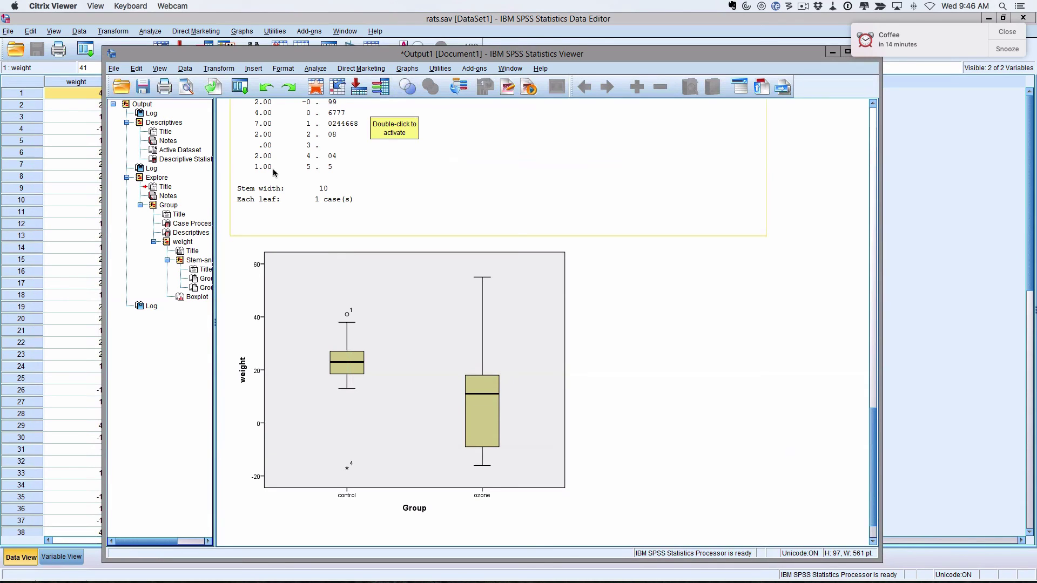
click(113, 69)
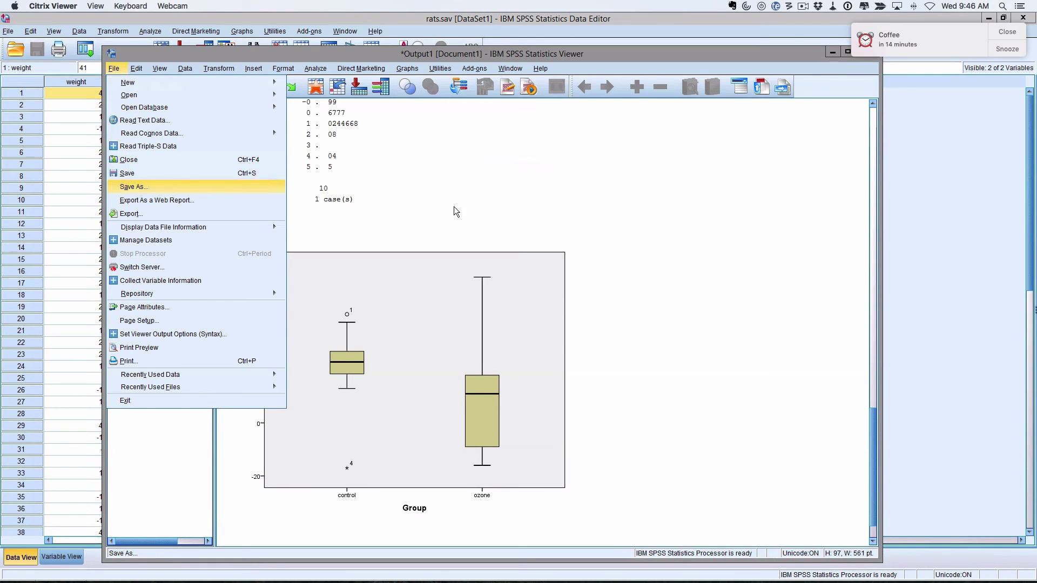
key(Return)
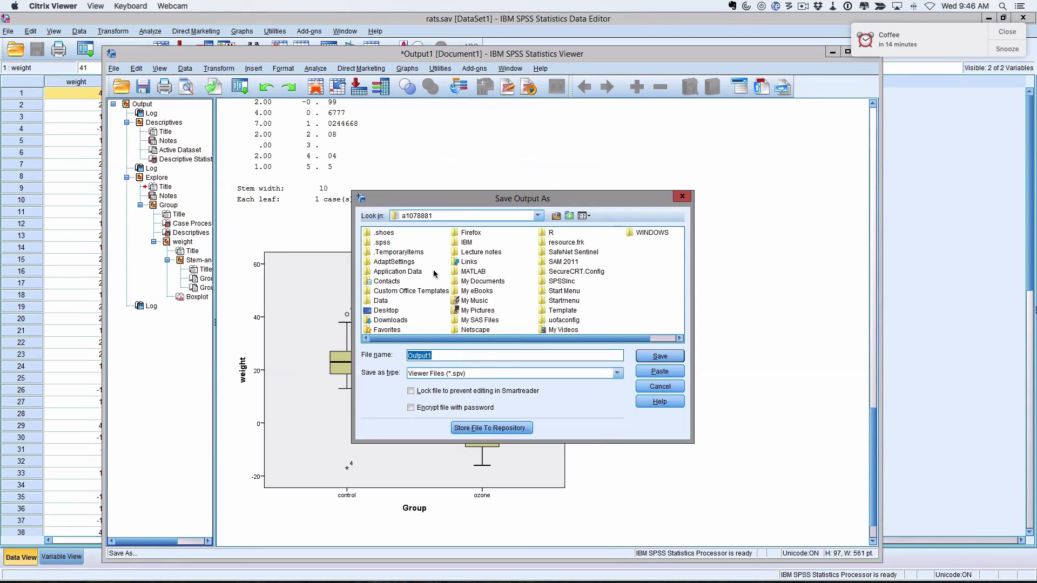
click(570, 216)
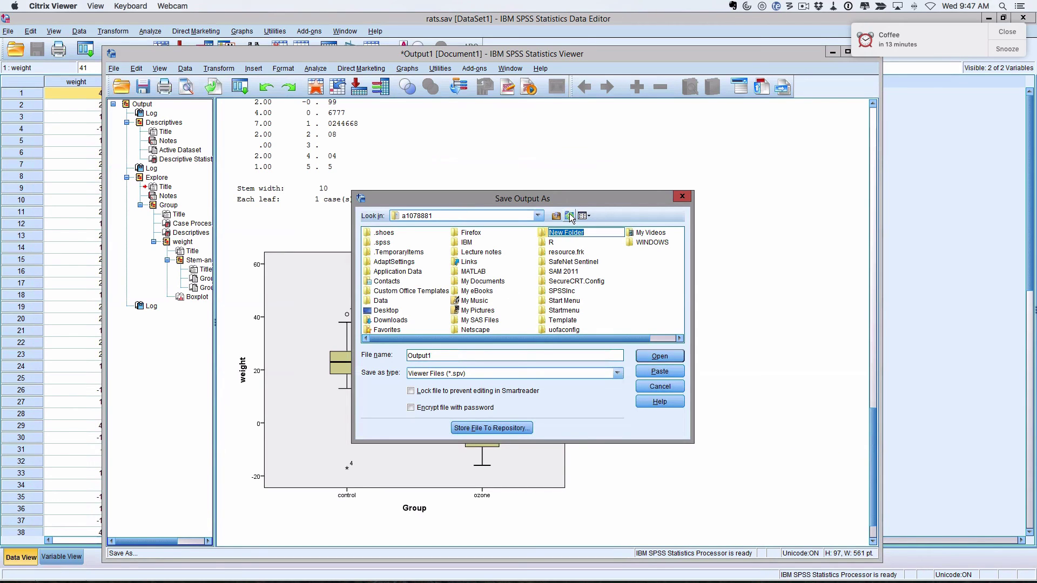
text(ou)
text(SPSS)
text( ouput)
key(Return)
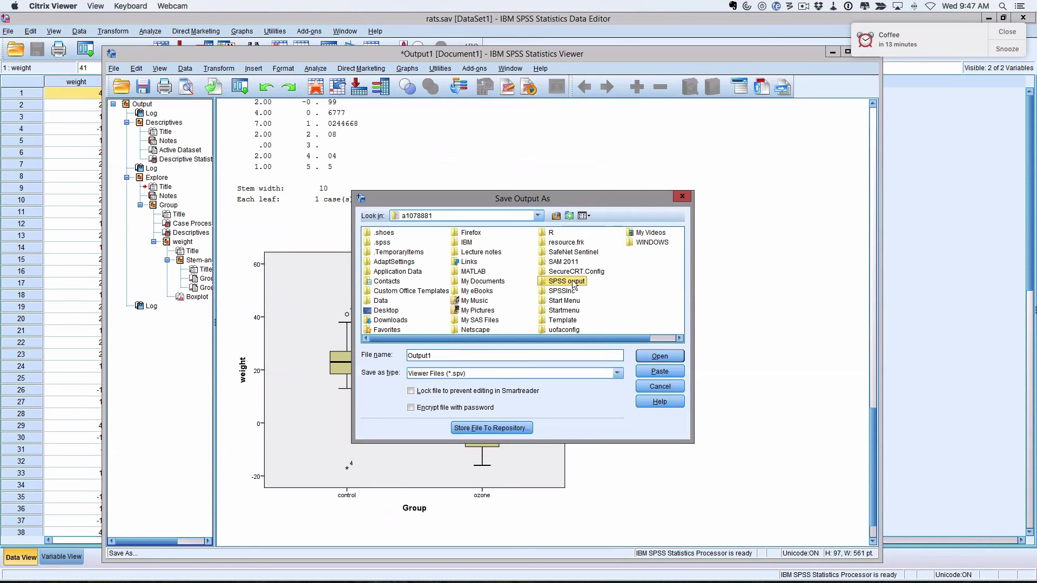
- Save the output as rats.spv inside the SPSS ouput folder
double_click(571, 281)
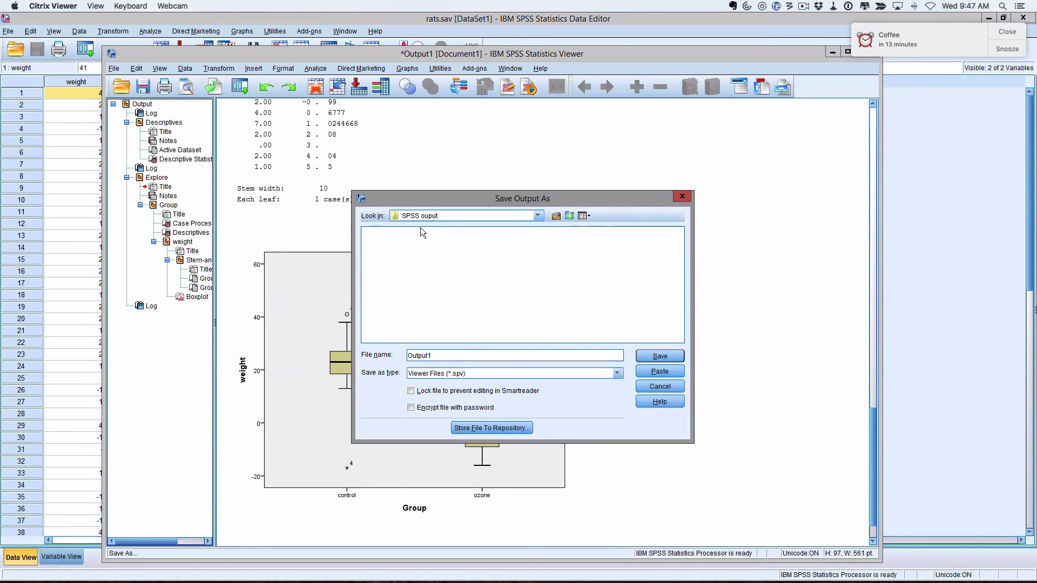
double_click(435, 355)
text(rats)
click(653, 354)
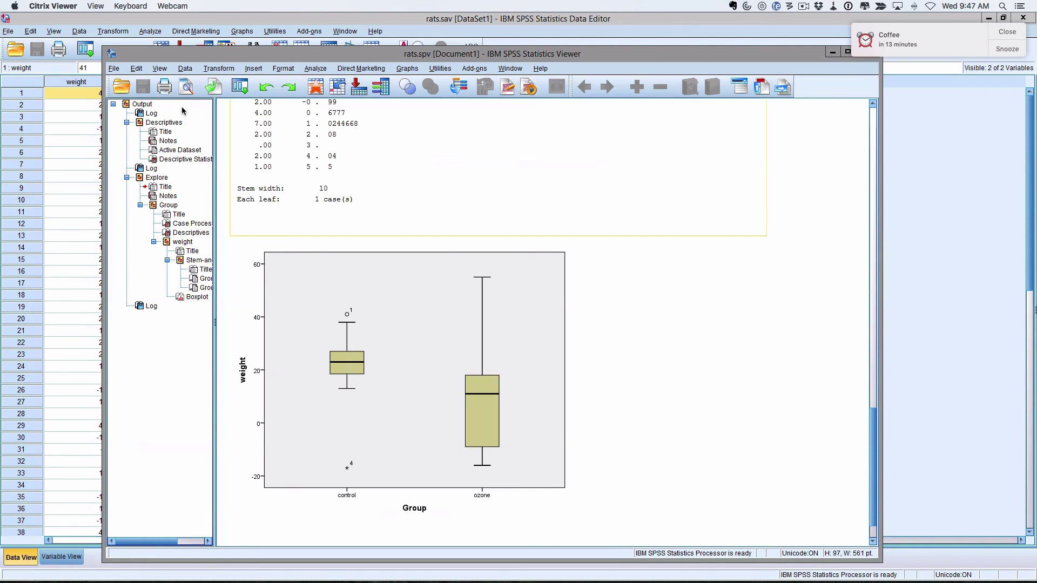
- Exit SPSS from the Viewer's File menu, returning to the Citrix Receiver favourites
click(113, 69)
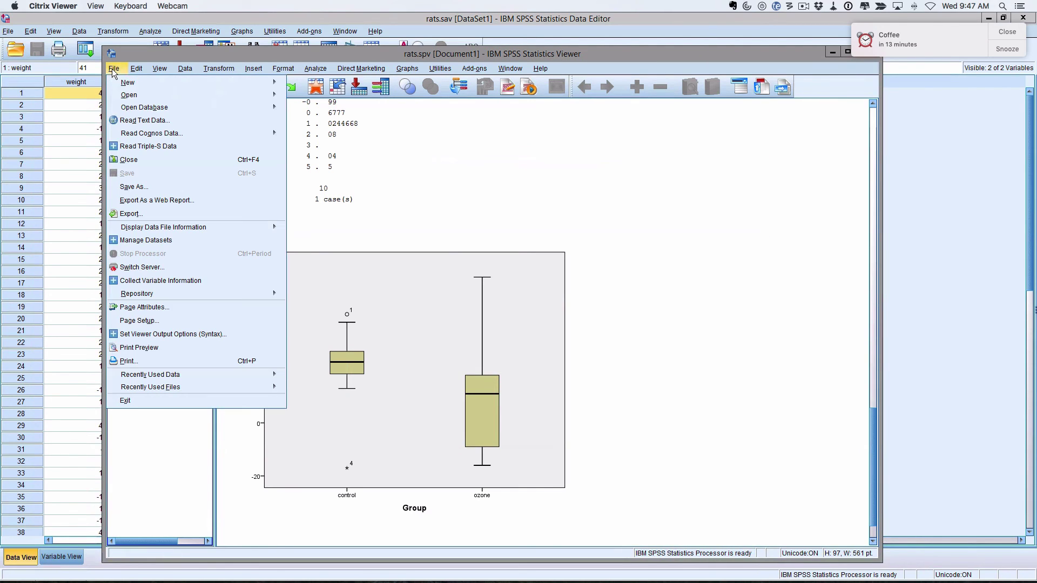
click(141, 401)
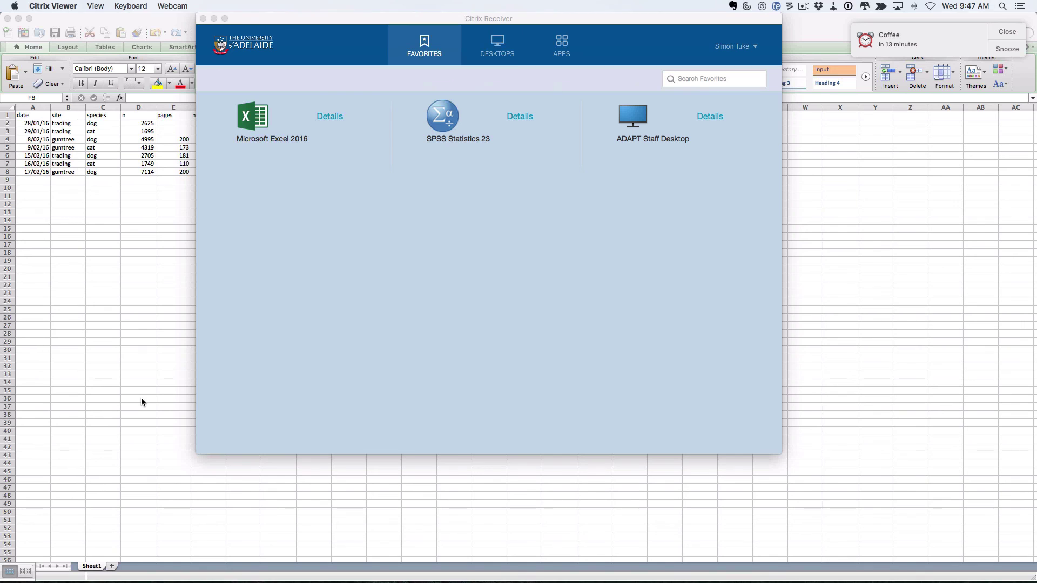